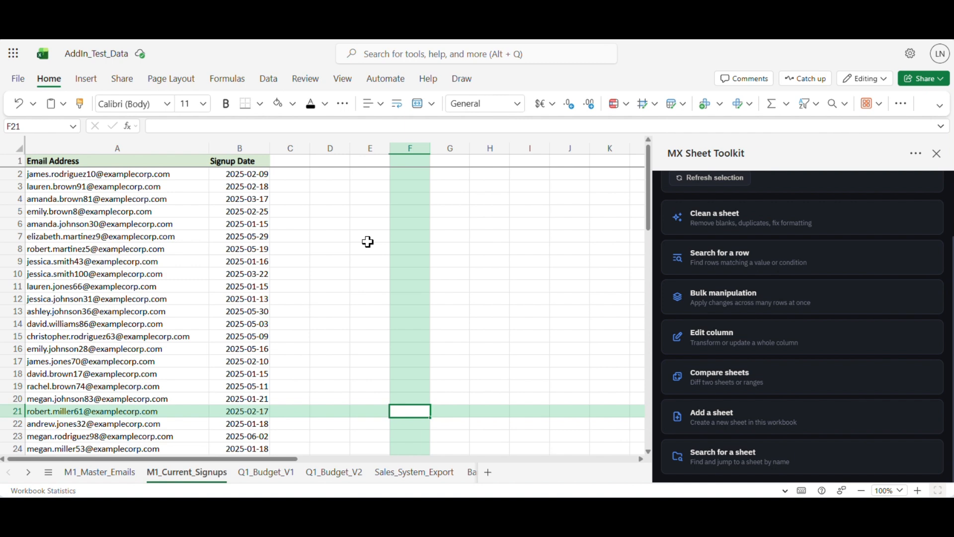
- Review the email lists on the M1_Master_Emails and M1_Current_Signups sheets, switching between the two
{"action": "left_click", "coordinate": [122, 475]}
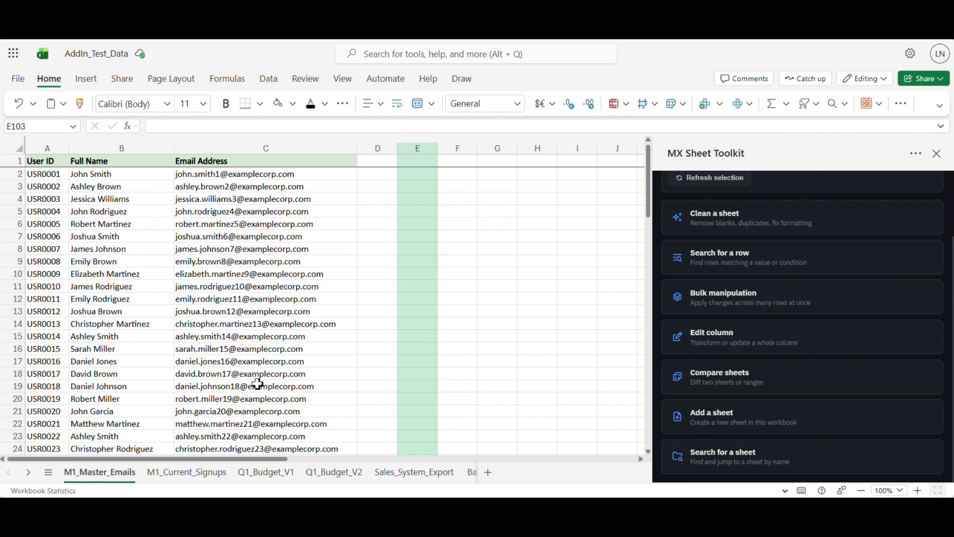
{"action": "left_click", "coordinate": [186, 473]}
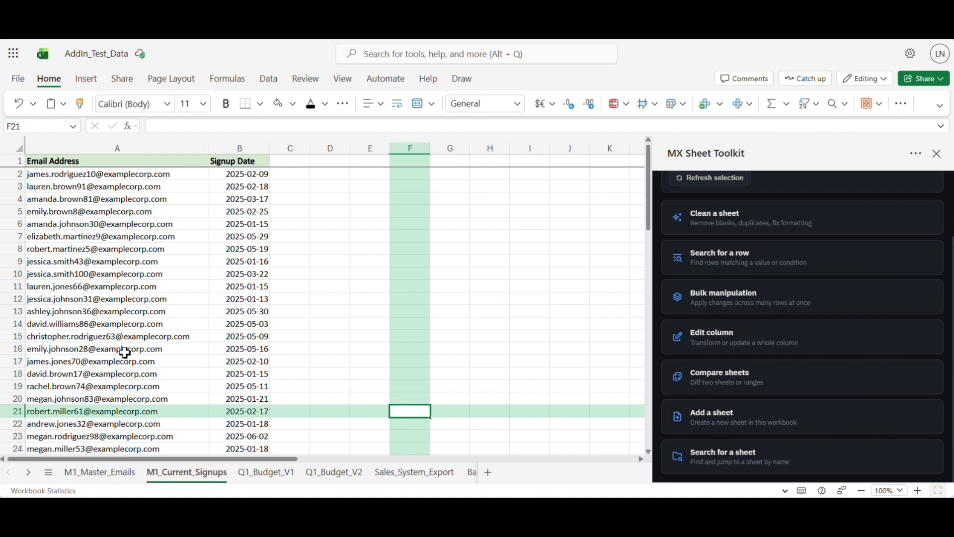
{"action": "left_click", "coordinate": [125, 473]}
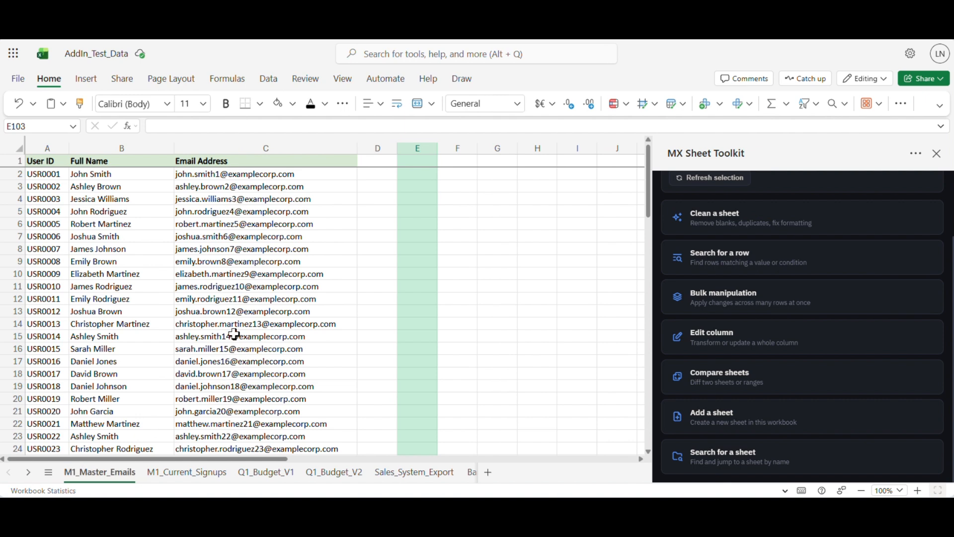
{"action": "left_click", "coordinate": [185, 473]}
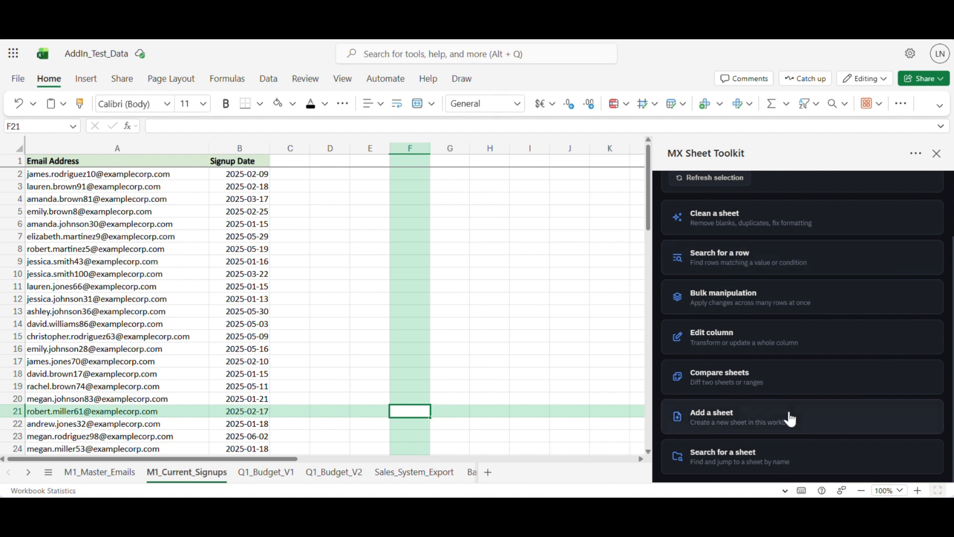
- Open the Compare sheets tool and capture the full table M1_Master_Emails!A1:C101 as range A
{"action": "left_click", "coordinate": [764, 373]}
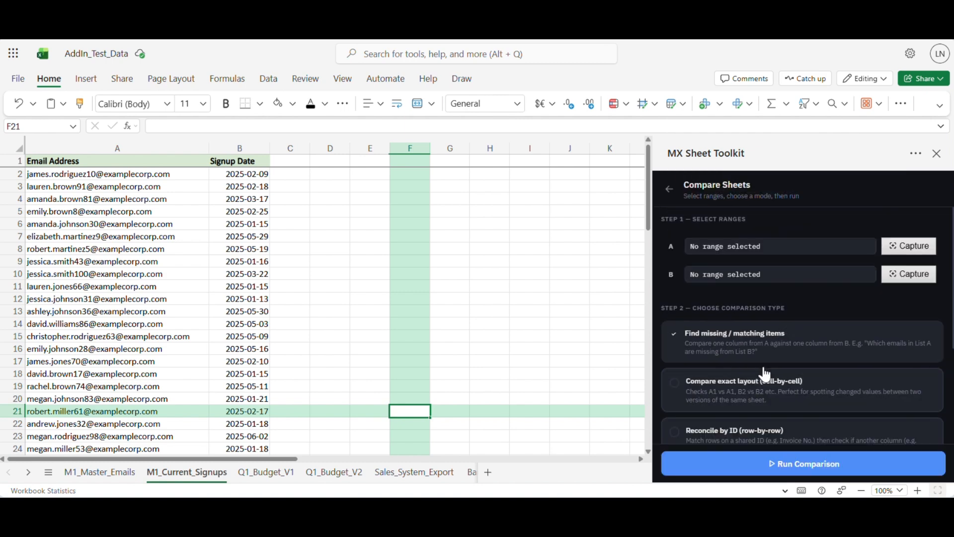
{"action": "left_click", "coordinate": [118, 468]}
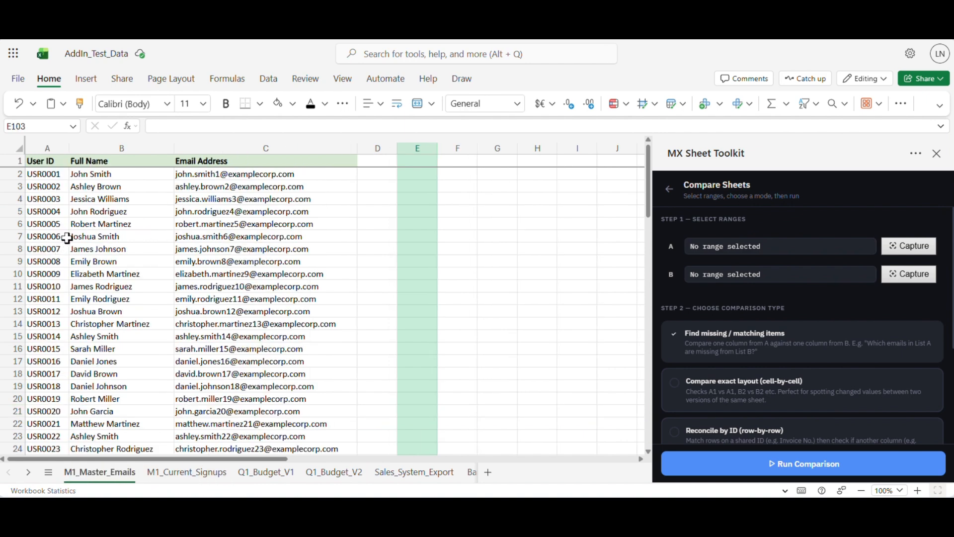
{"action": "left_click", "coordinate": [50, 163]}
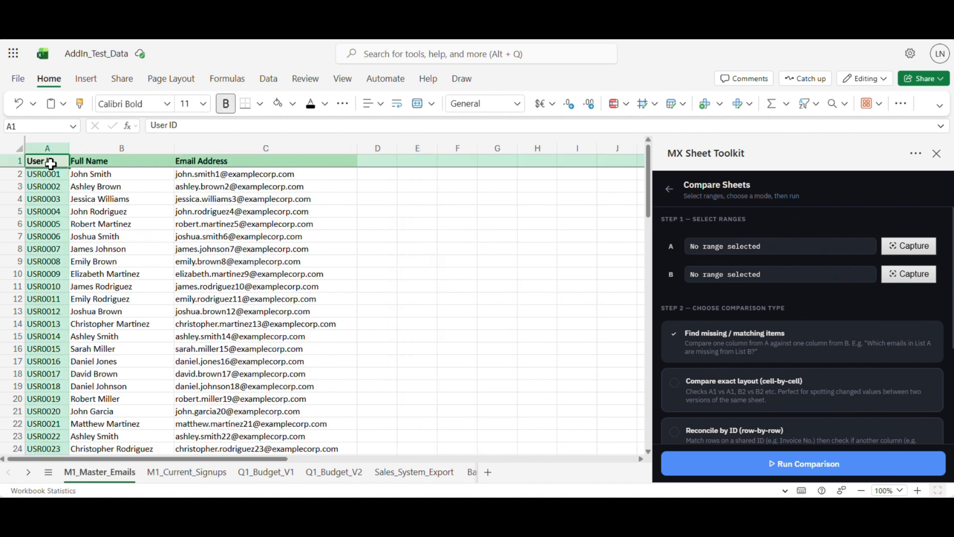
{"action": "key", "text": "ctrl+shift+Right"}
{"action": "key", "text": "ctrl+shift+Down"}
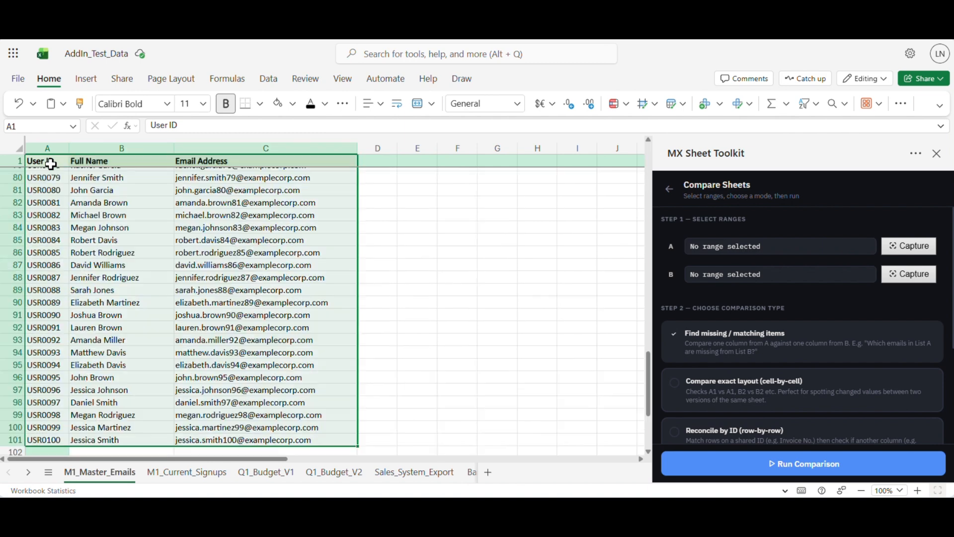
{"action": "left_click", "coordinate": [912, 248]}
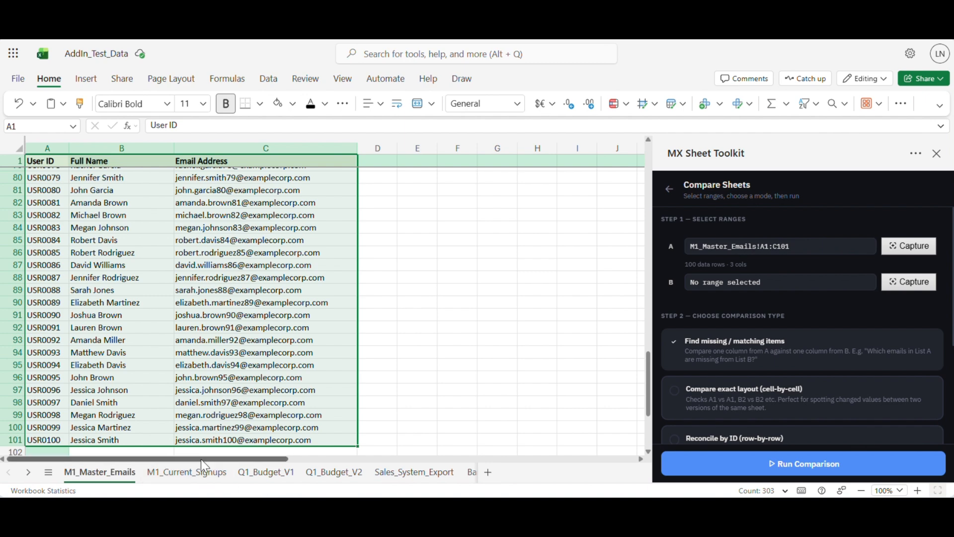
- Capture the full table M1_Current_Signups!A1:B86 as range B of the comparison
{"action": "left_click", "coordinate": [202, 475]}
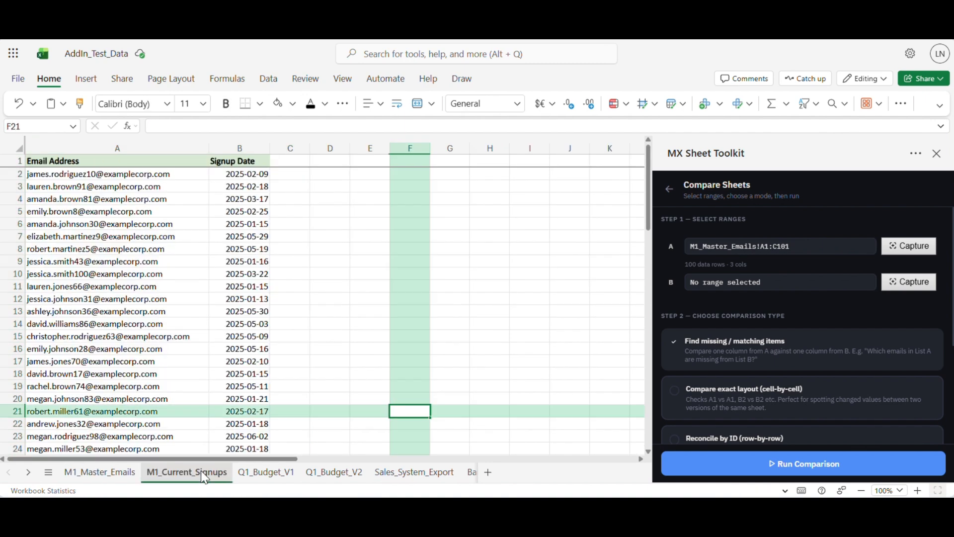
{"action": "left_click", "coordinate": [97, 162]}
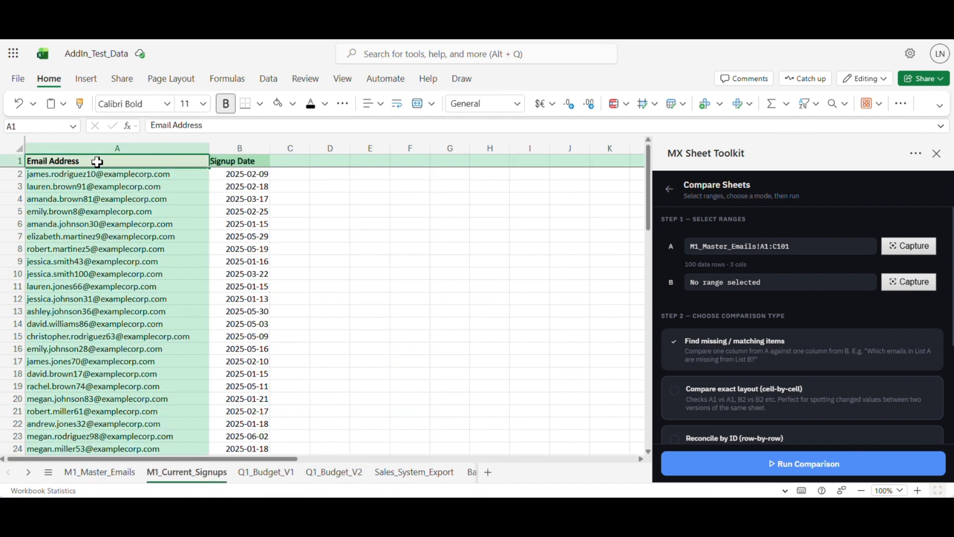
{"action": "key", "text": "ctrl+shift+Right"}
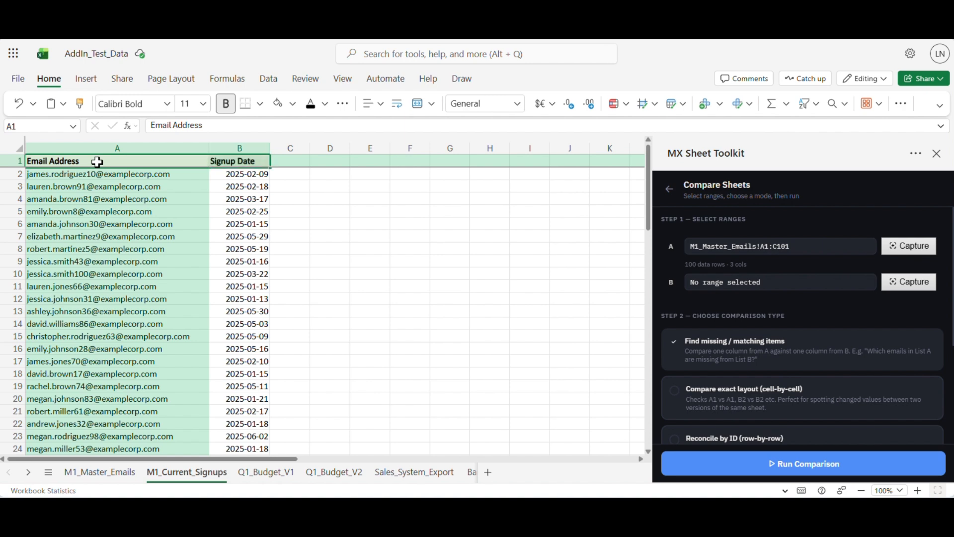
{"action": "key", "text": "ctrl+shift+Down"}
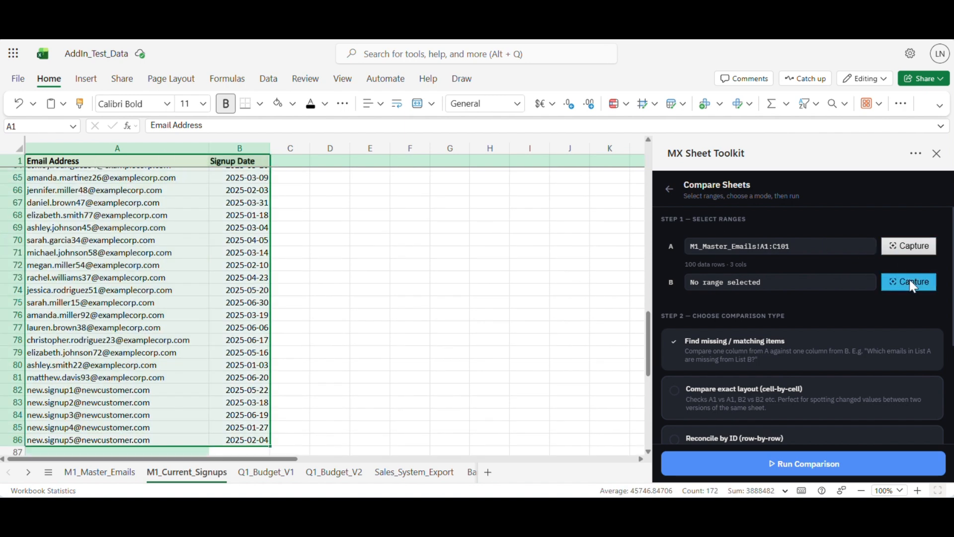
{"action": "left_click", "coordinate": [912, 282]}
- Keep the comparison on items in A missing from B, matching Email Address in range A against Email Address in range B
{"action": "scroll", "coordinate": [912, 286], "scroll_direction": "down", "scroll_amount": 2}
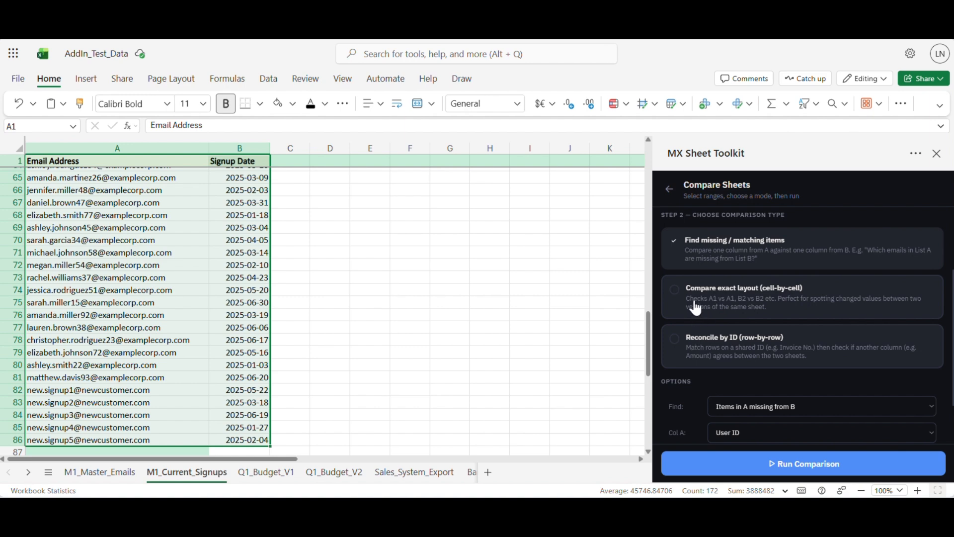
{"action": "scroll", "coordinate": [696, 308], "scroll_direction": "down", "scroll_amount": 1}
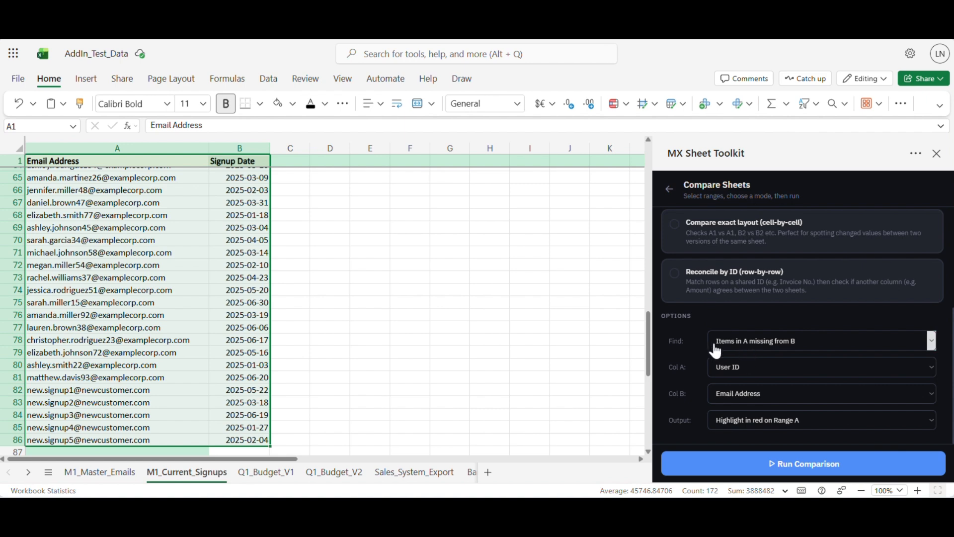
{"action": "left_click", "coordinate": [791, 347]}
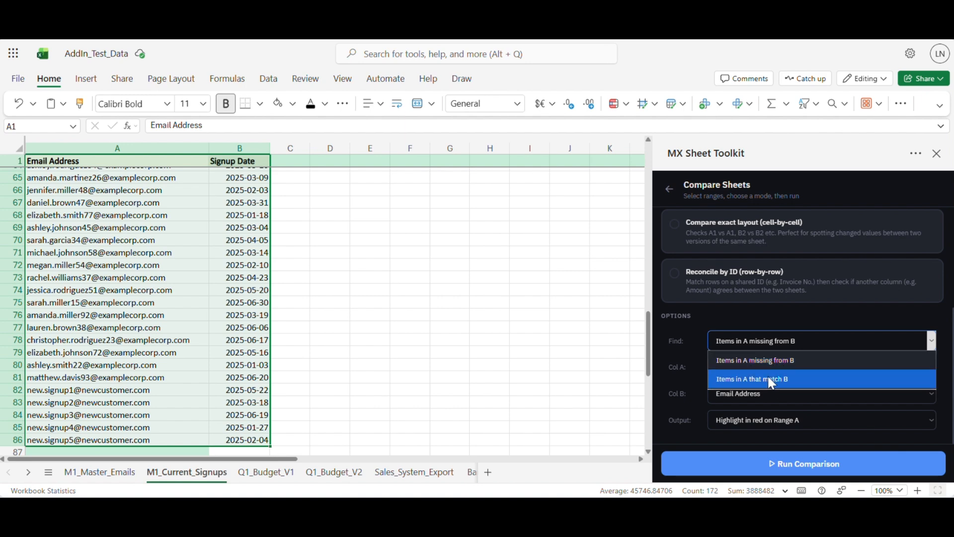
{"action": "left_click", "coordinate": [696, 341]}
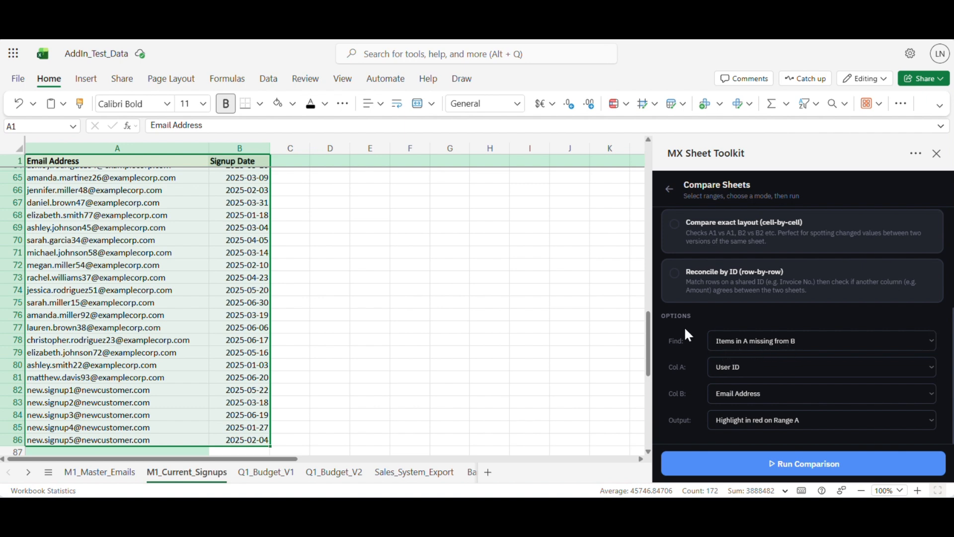
{"action": "left_click", "coordinate": [734, 371]}
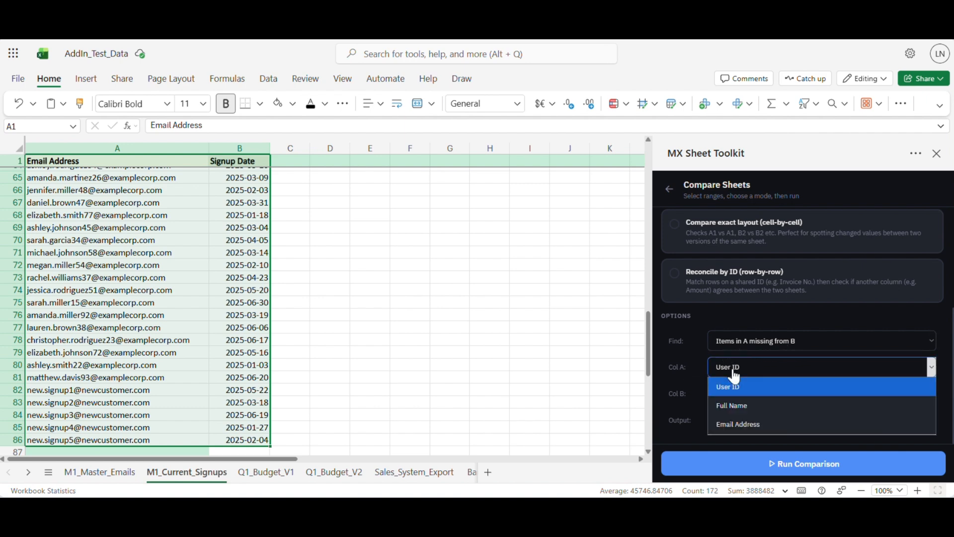
{"action": "left_click", "coordinate": [752, 424]}
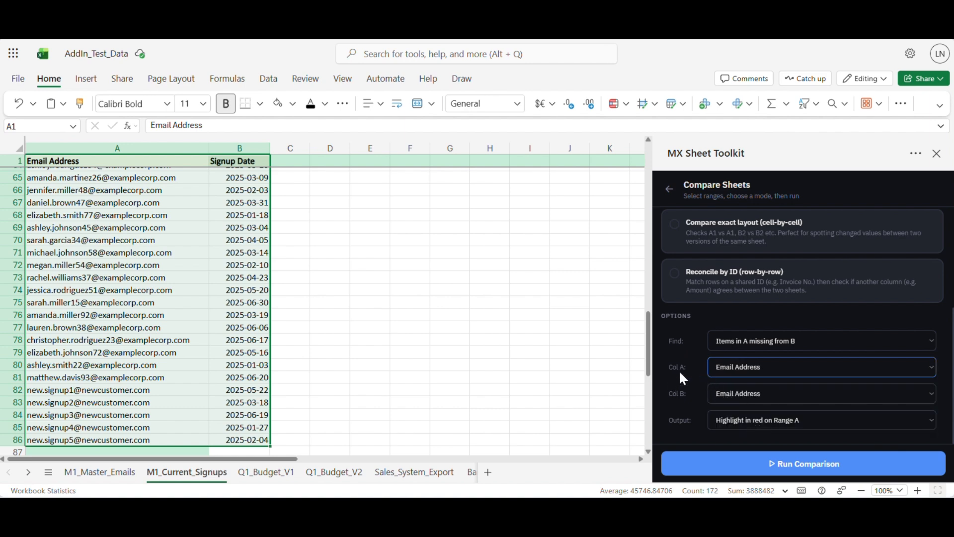
{"action": "left_click", "coordinate": [732, 390]}
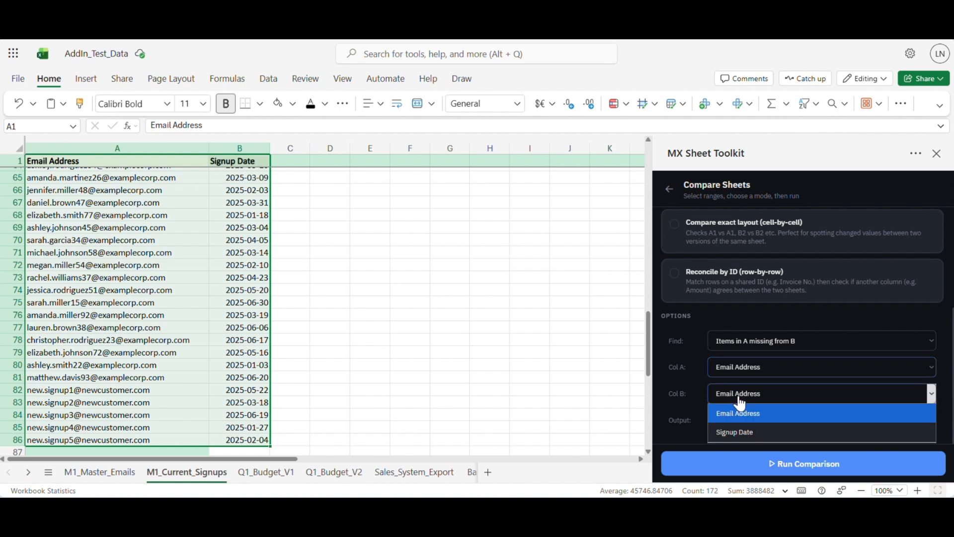
{"action": "left_click", "coordinate": [746, 415]}
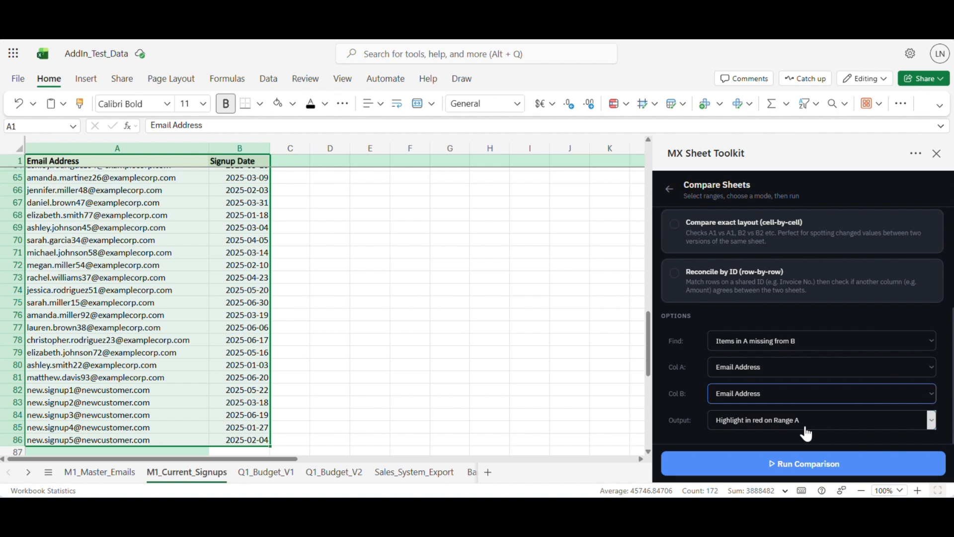
- Run the comparison with the output kept as Highlight in red on Range A, and check the result
{"action": "left_click", "coordinate": [742, 428]}
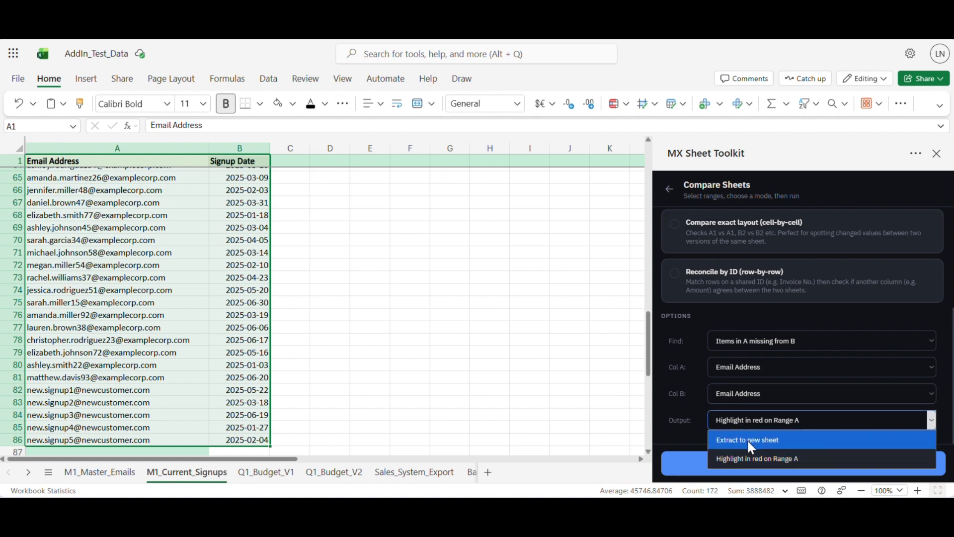
{"action": "left_click", "coordinate": [689, 408]}
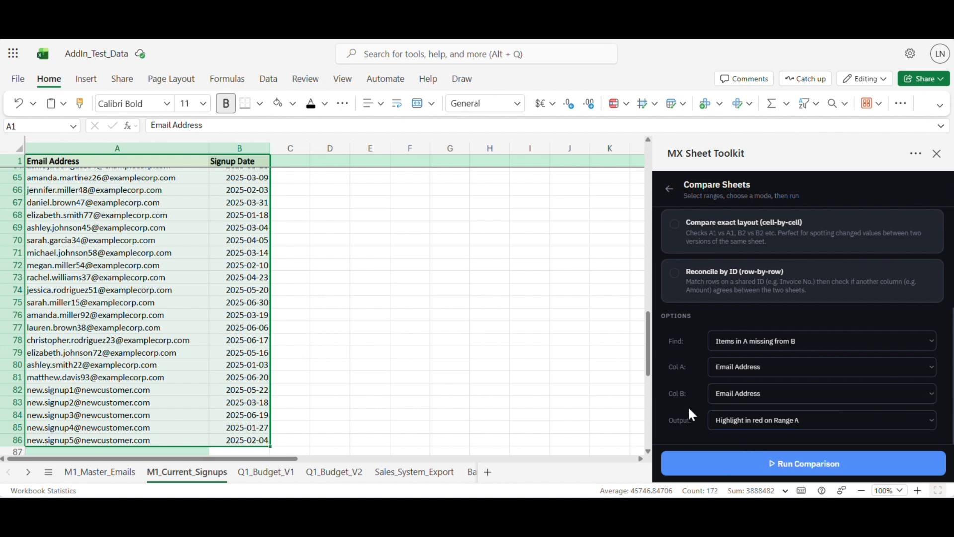
{"action": "left_click", "coordinate": [720, 465]}
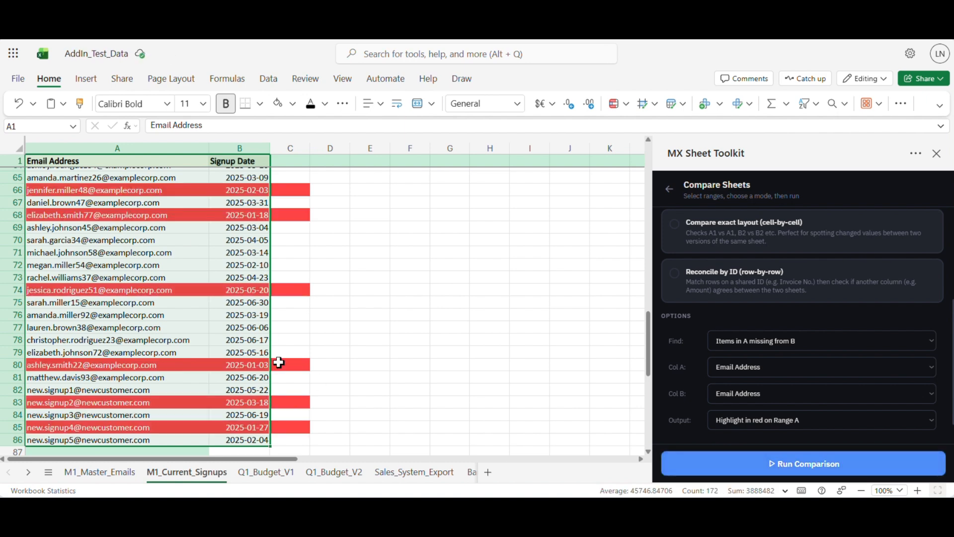
{"action": "scroll", "coordinate": [747, 420], "scroll_direction": "down", "scroll_amount": 1}
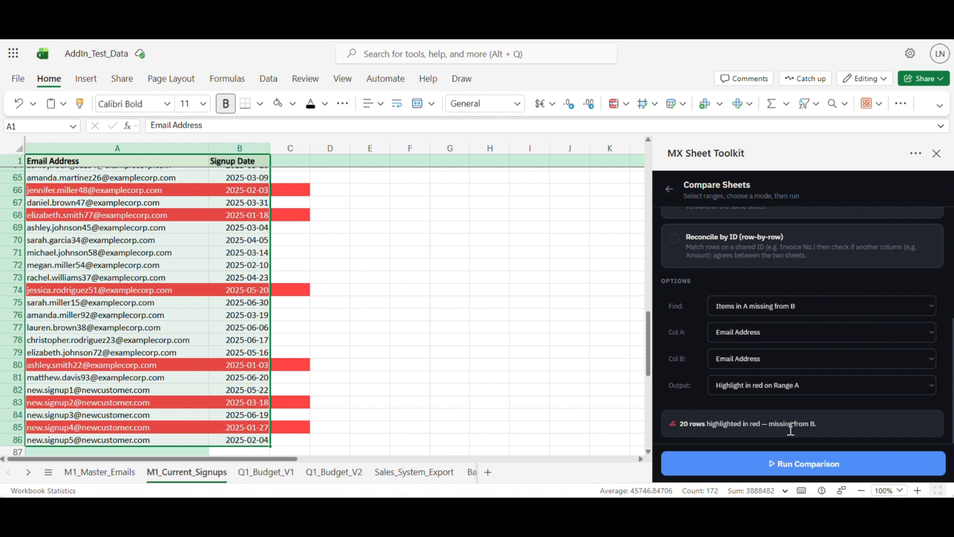
{"action": "scroll", "coordinate": [341, 358], "scroll_direction": "down", "scroll_amount": 3}
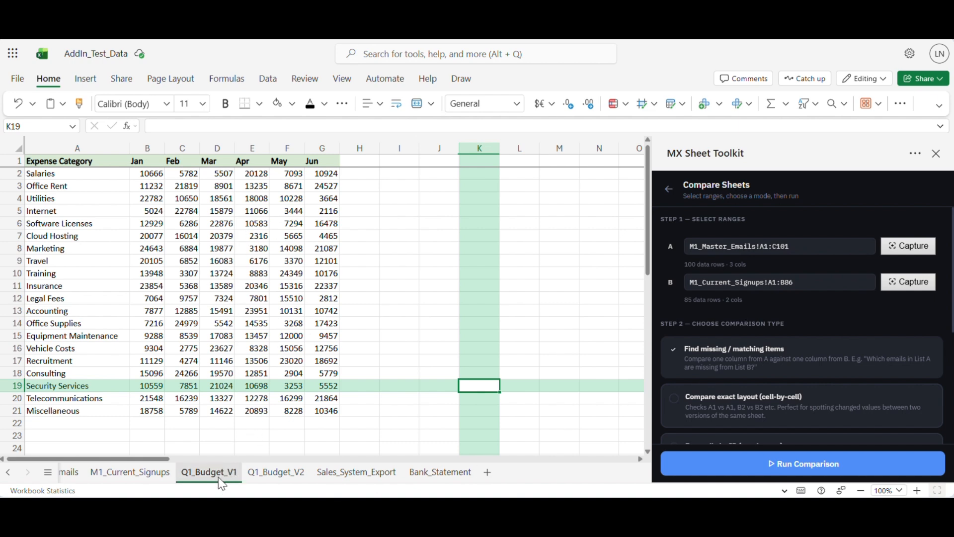
- Review the expense figures on the Q1_Budget_V1 and Q1_Budget_V2 sheets, switching between the two versions
{"action": "left_click", "coordinate": [284, 476]}
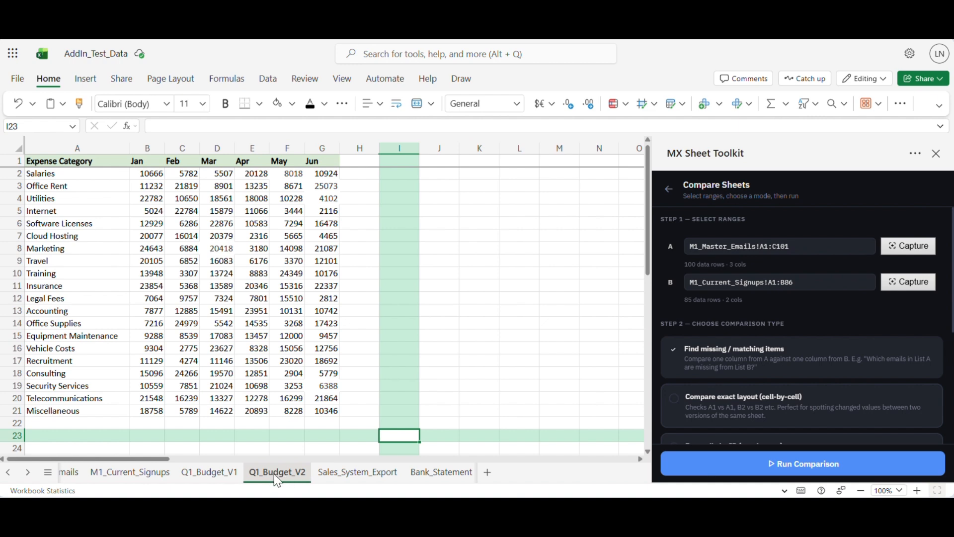
{"action": "left_click", "coordinate": [214, 474]}
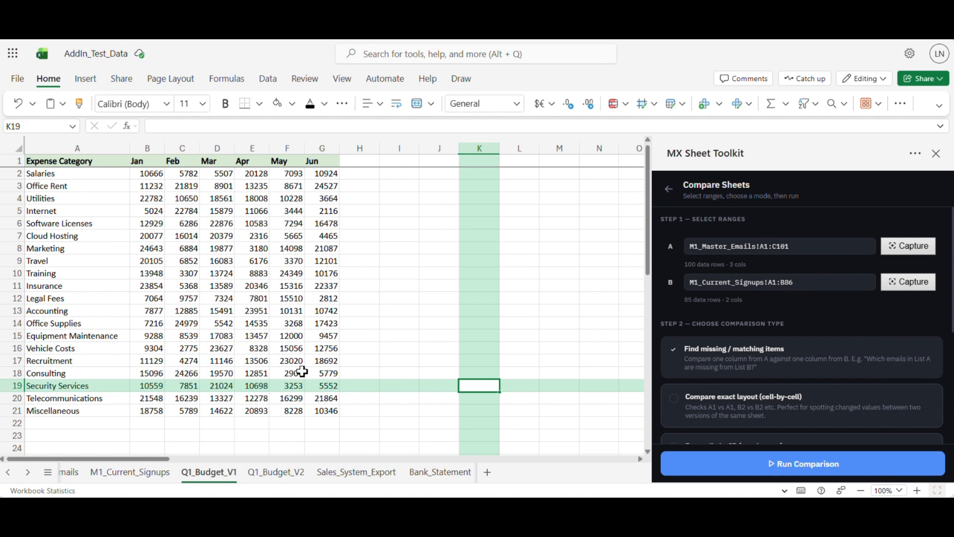
{"action": "left_click", "coordinate": [270, 473]}
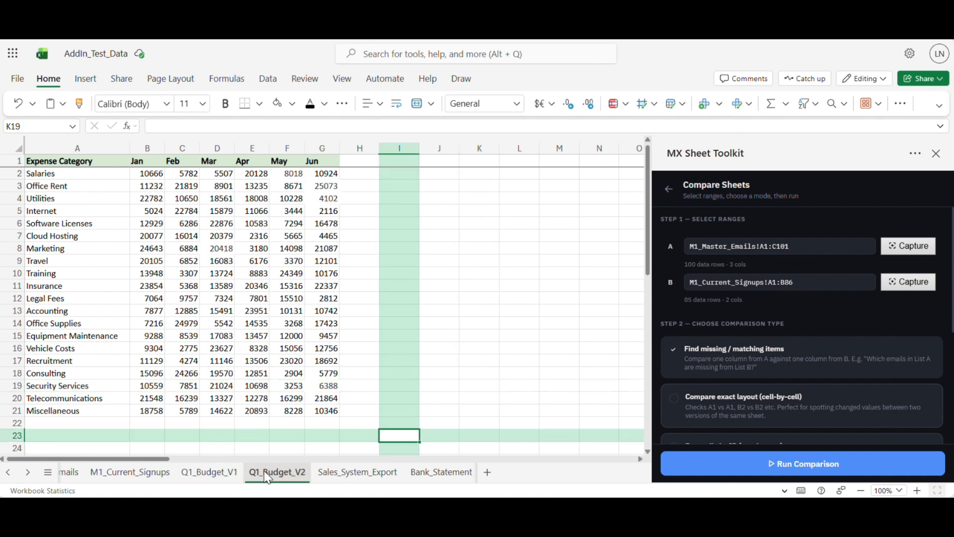
{"action": "left_click", "coordinate": [220, 473]}
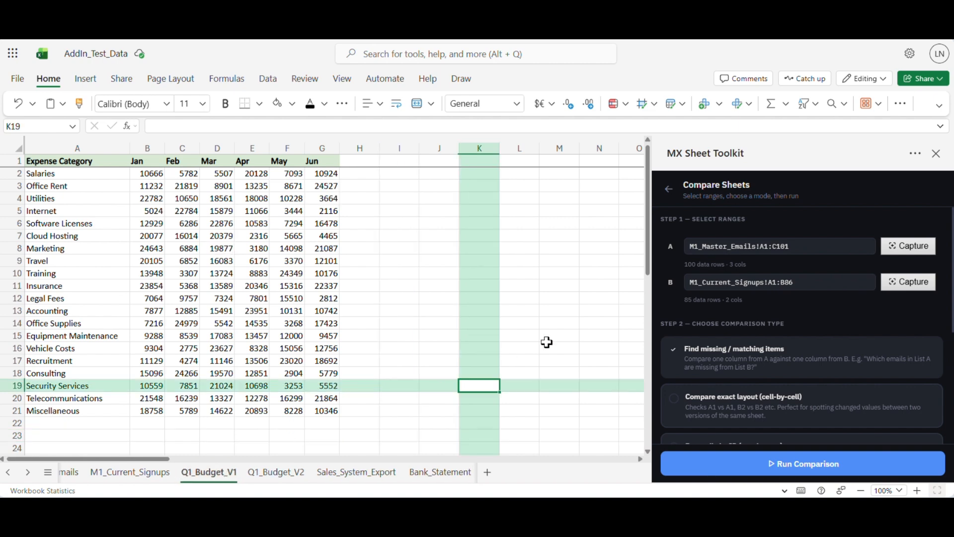
- Capture the whole budget table Q1_Budget_V1!A1:G21 as range A of the comparison
{"action": "left_click", "coordinate": [39, 160]}
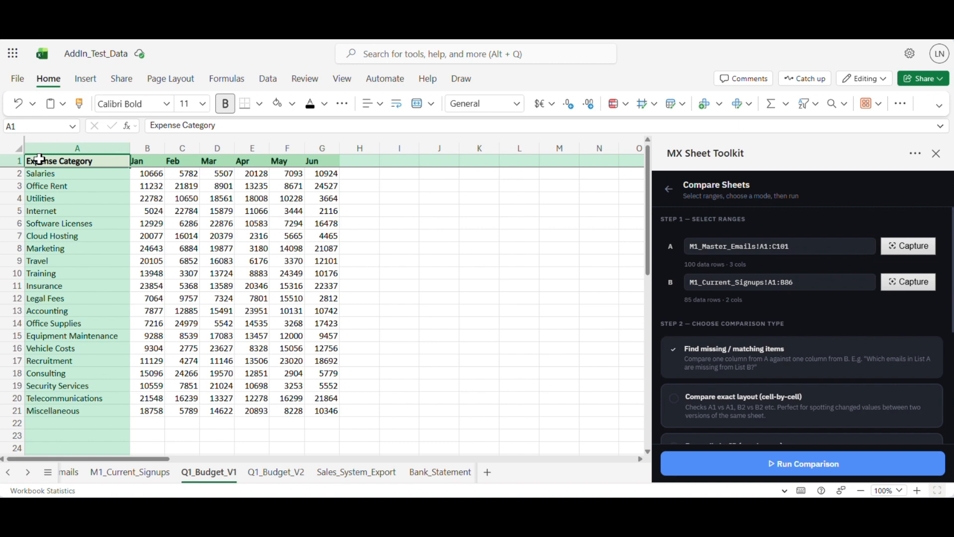
{"action": "key", "text": "ctrl+a"}
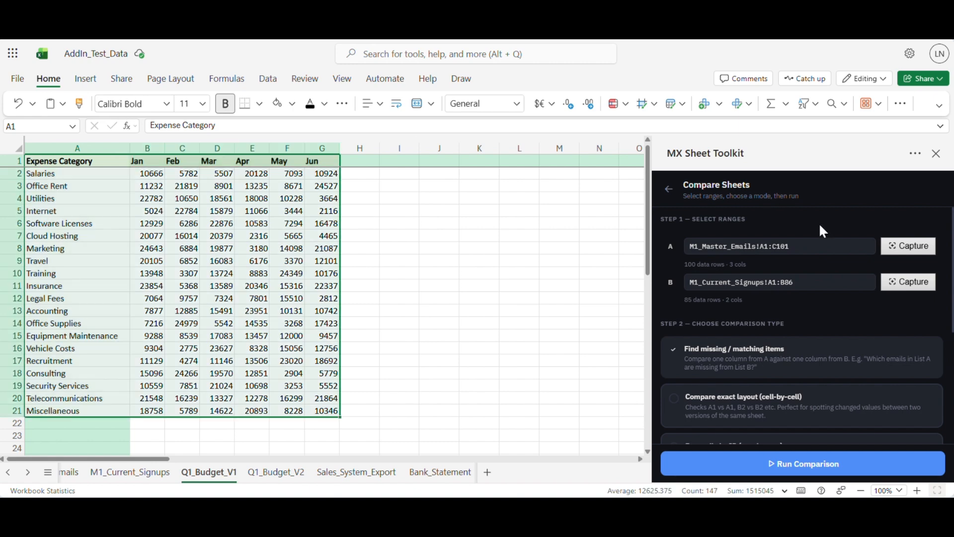
{"action": "left_click", "coordinate": [908, 246]}
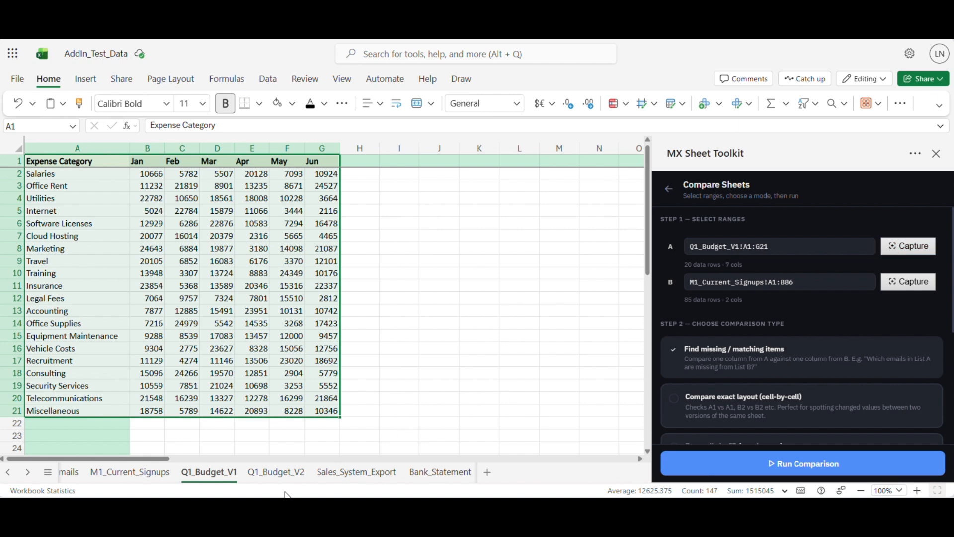
- Capture the whole budget table Q1_Budget_V2!A1:G21 as range B of the comparison
{"action": "left_click", "coordinate": [276, 471]}
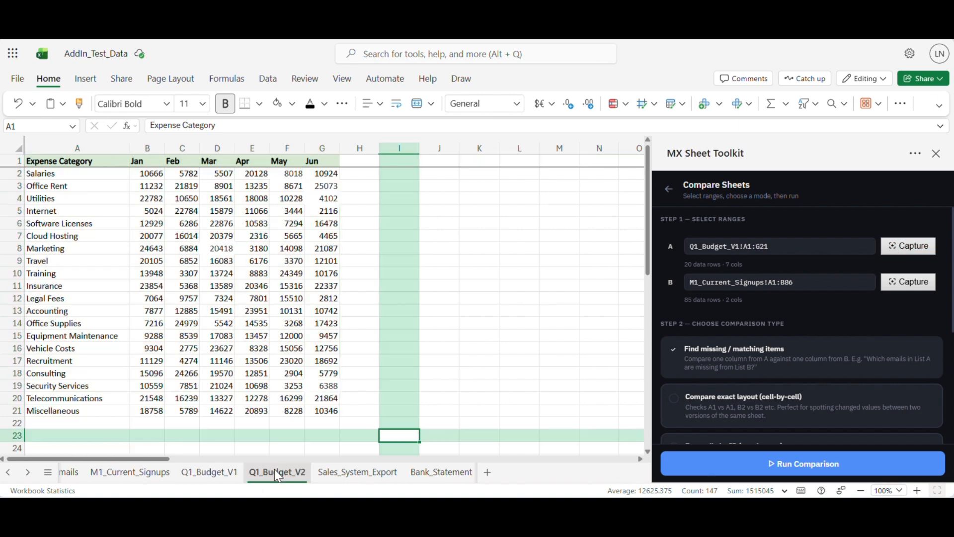
{"action": "left_click", "coordinate": [80, 162]}
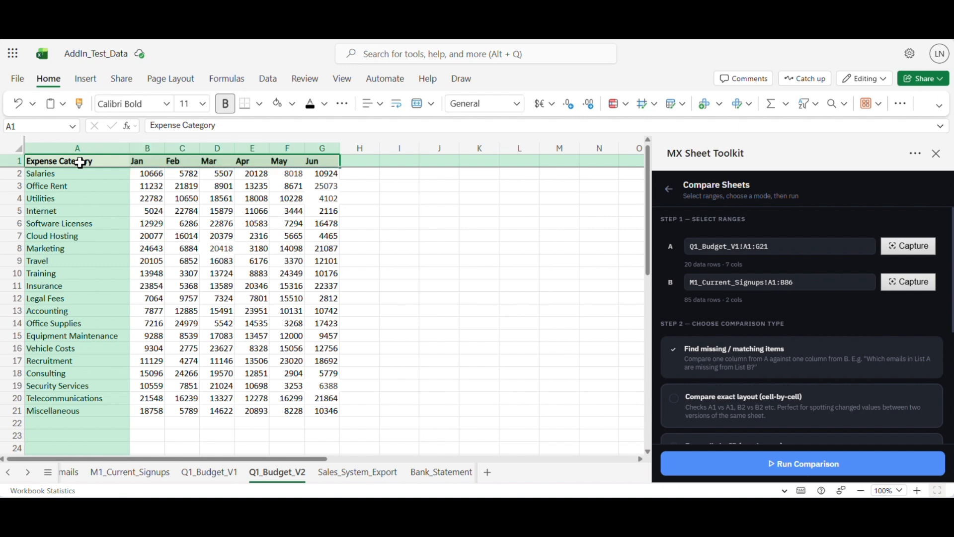
{"action": "key", "text": "ctrl+a"}
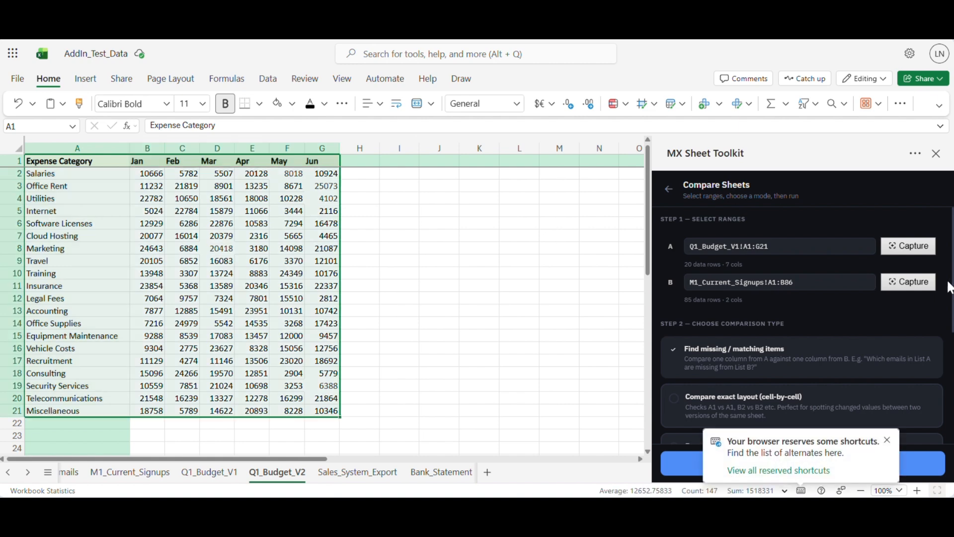
{"action": "left_click", "coordinate": [917, 279]}
- Choose the Compare exact layout (cell-by-cell) comparison and run it on the two budget ranges
{"action": "scroll", "coordinate": [734, 298], "scroll_direction": "down", "scroll_amount": 3}
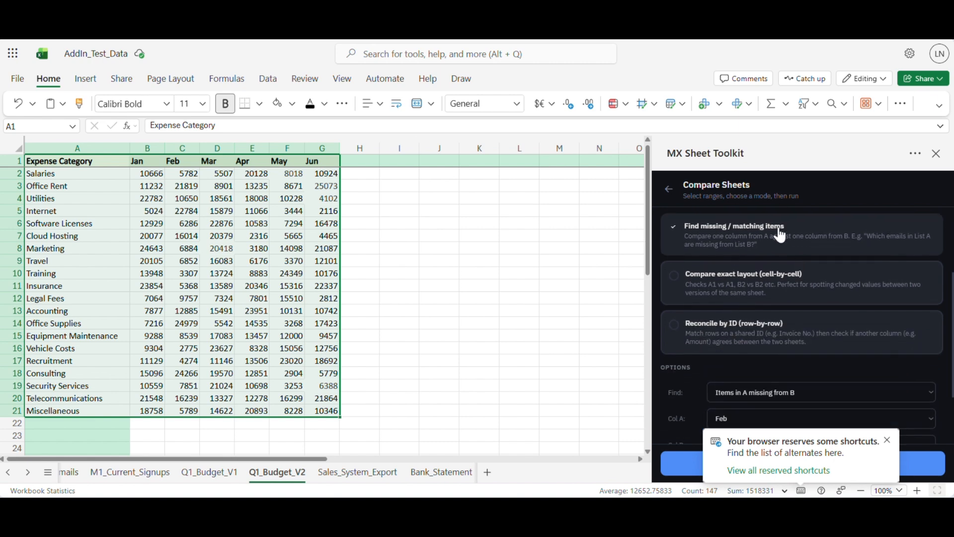
{"action": "left_click", "coordinate": [734, 289]}
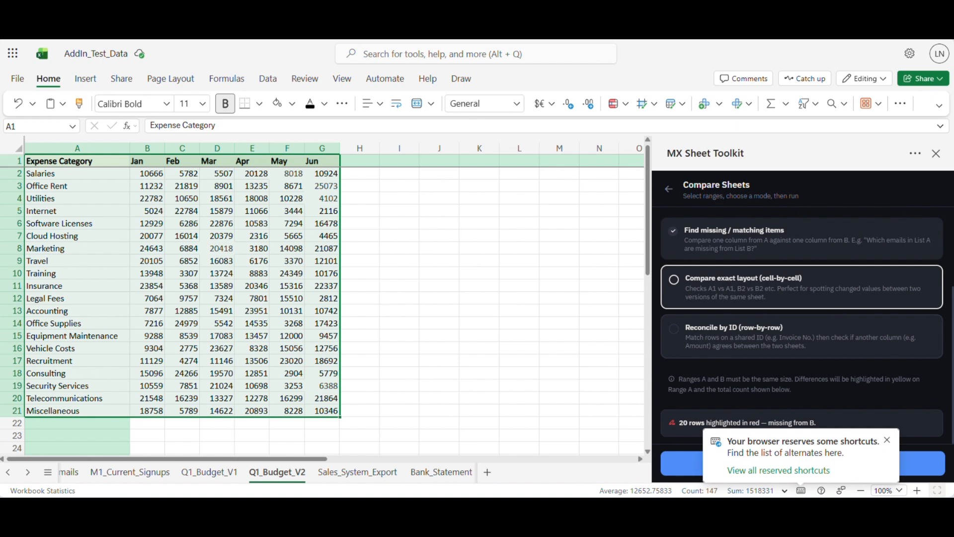
{"action": "left_click", "coordinate": [887, 440]}
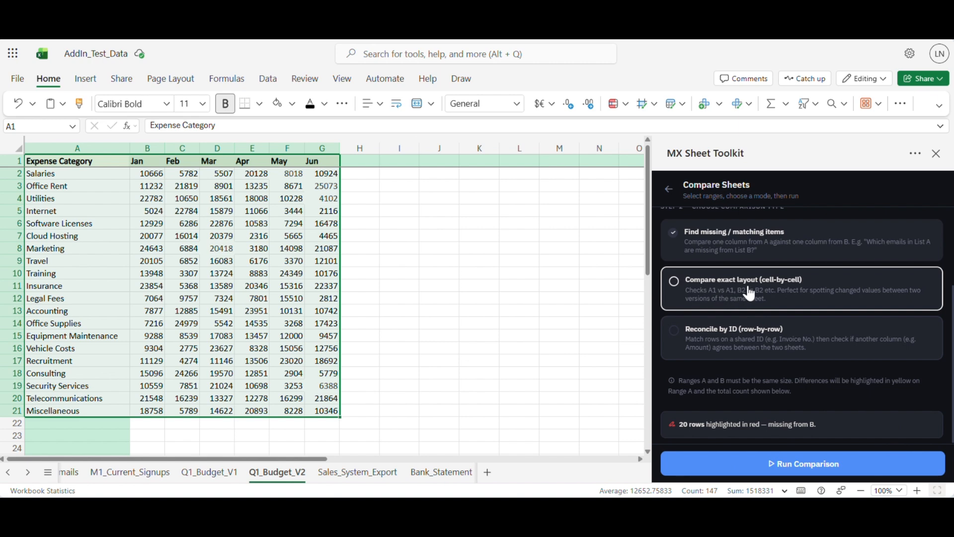
{"action": "left_click", "coordinate": [739, 470]}
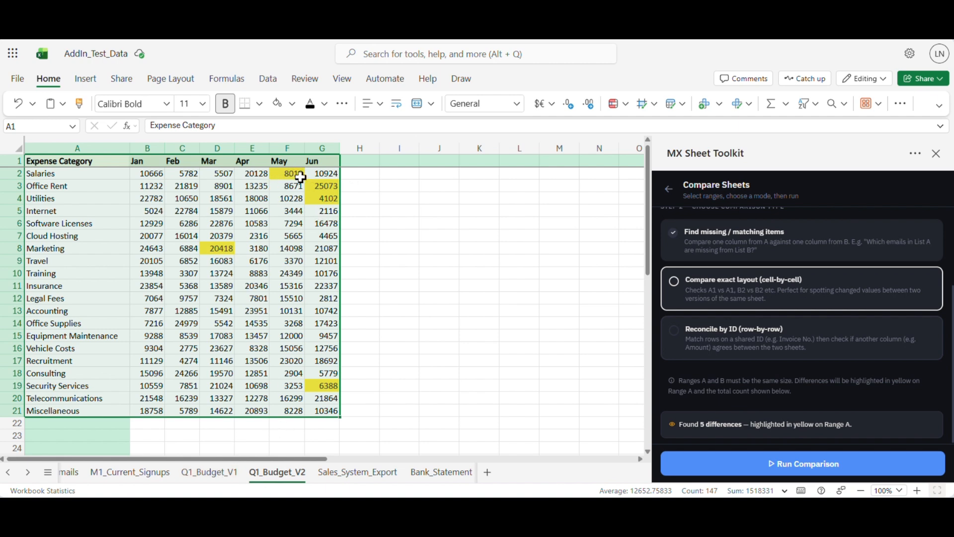
- Check the highlighted cells on Q1_Budget_V2 against the same cells on Q1_Budget_V1
{"action": "left_click", "coordinate": [225, 472]}
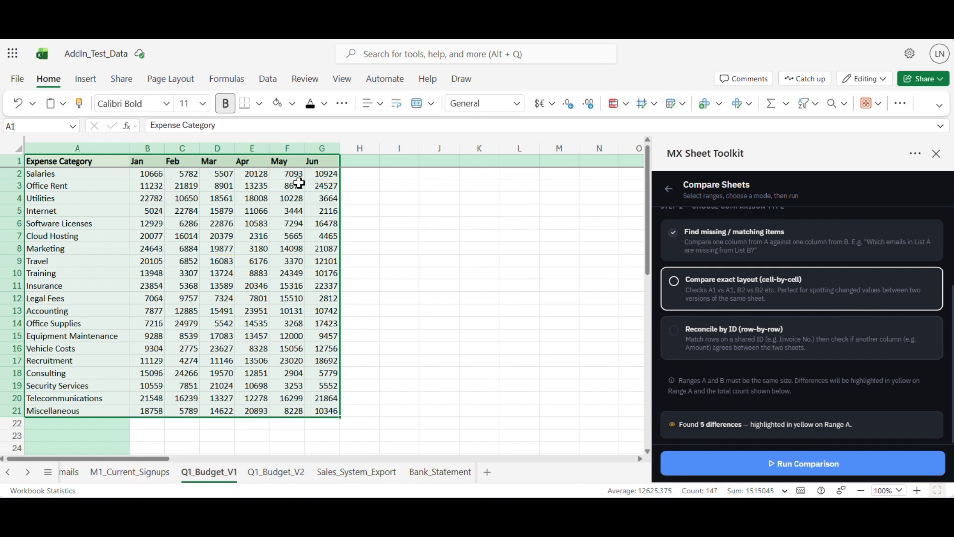
{"action": "left_click", "coordinate": [272, 473]}
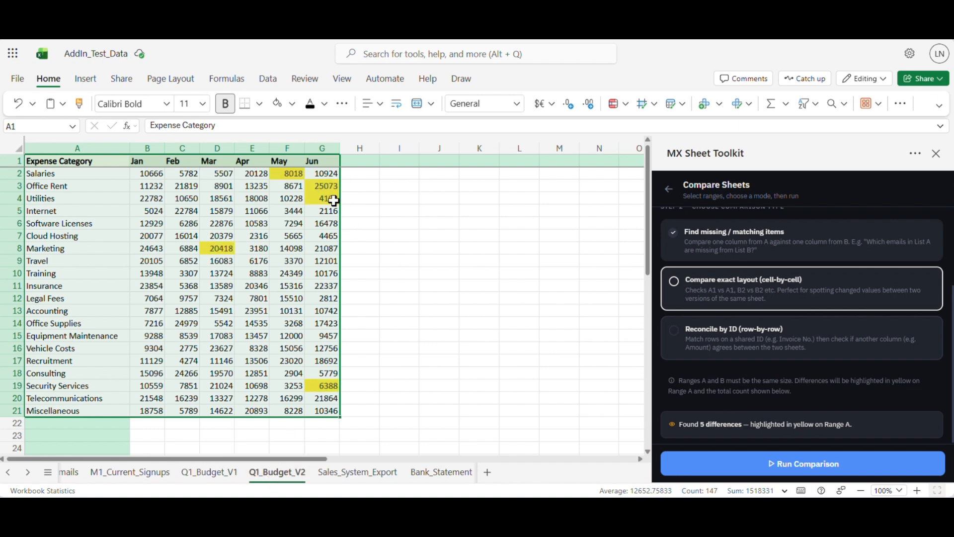
{"action": "left_click", "coordinate": [216, 473]}
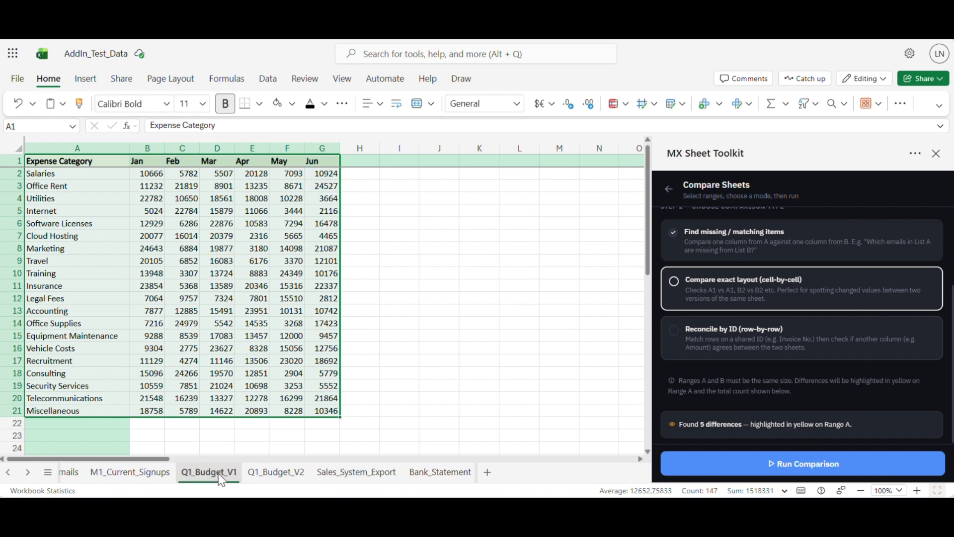
{"action": "left_click", "coordinate": [276, 472]}
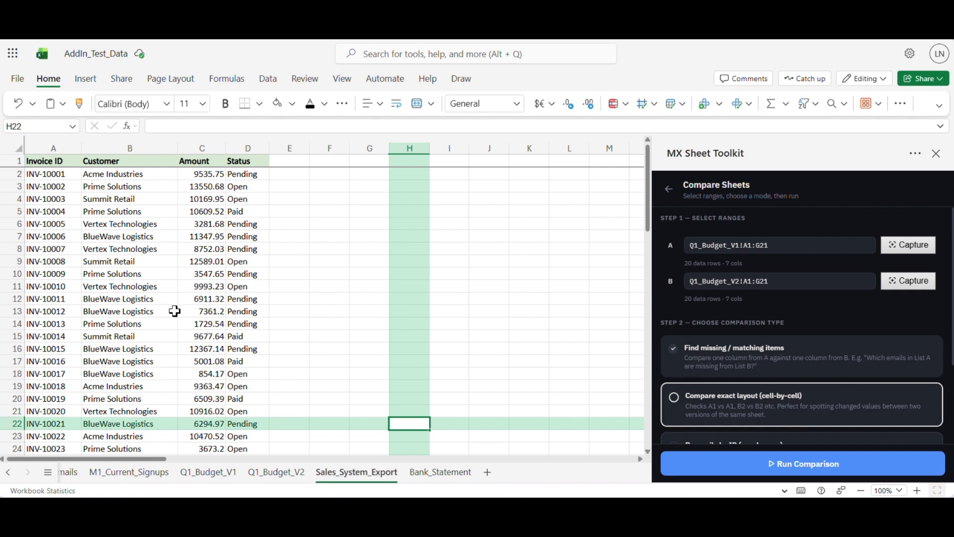
- Review the invoice IDs and amounts on the Sales_System_Export and Bank_Statement sheets, along with the available comparison types
{"action": "left_click", "coordinate": [444, 476]}
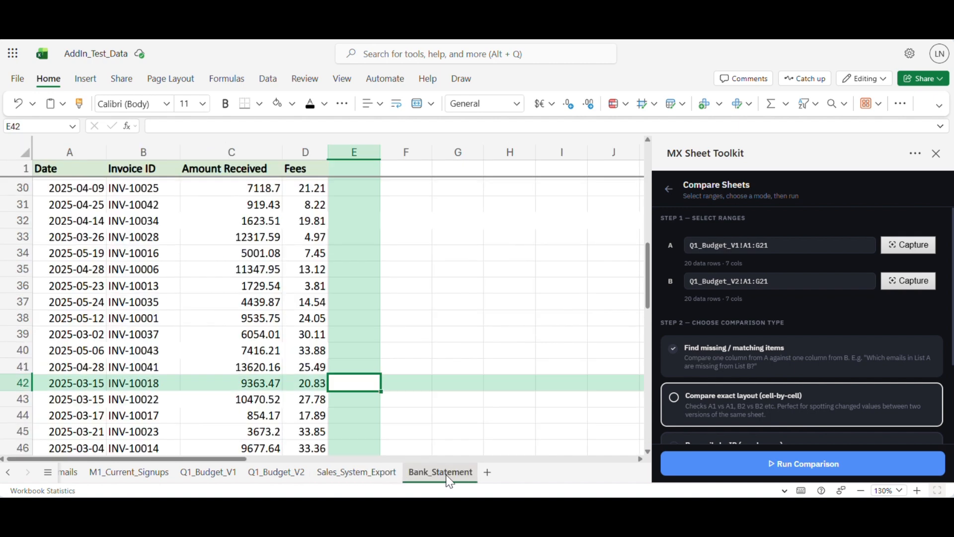
{"action": "left_click", "coordinate": [383, 475]}
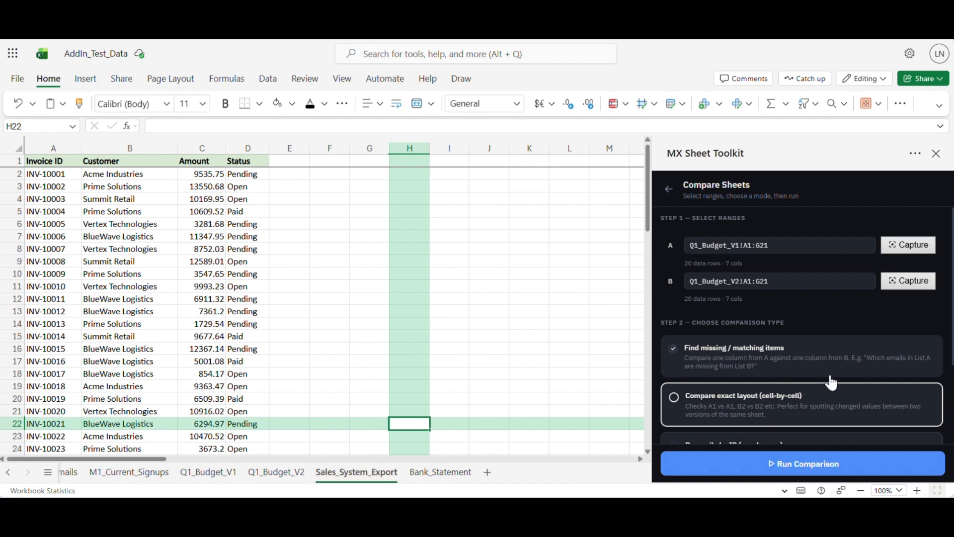
{"action": "scroll", "coordinate": [825, 383], "scroll_direction": "down", "scroll_amount": 2}
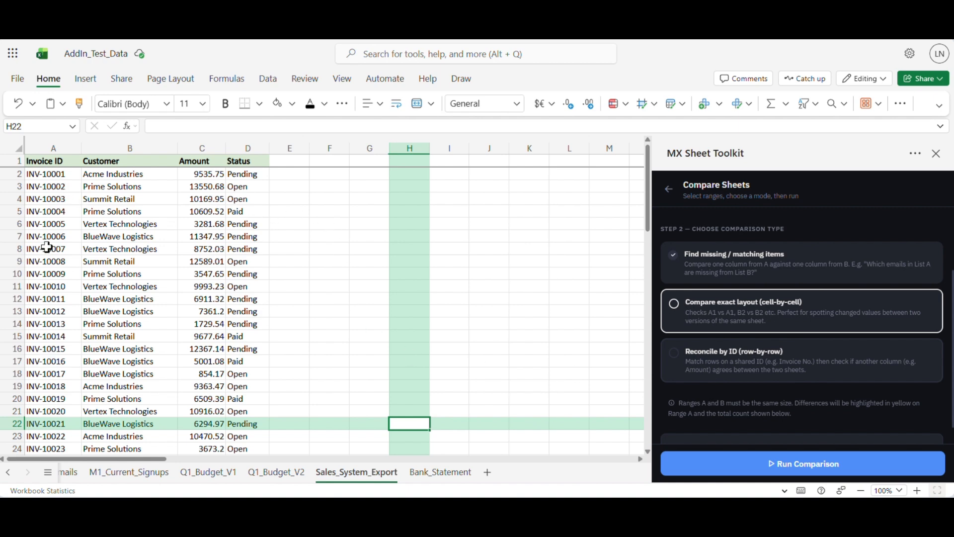
{"action": "left_click", "coordinate": [442, 476]}
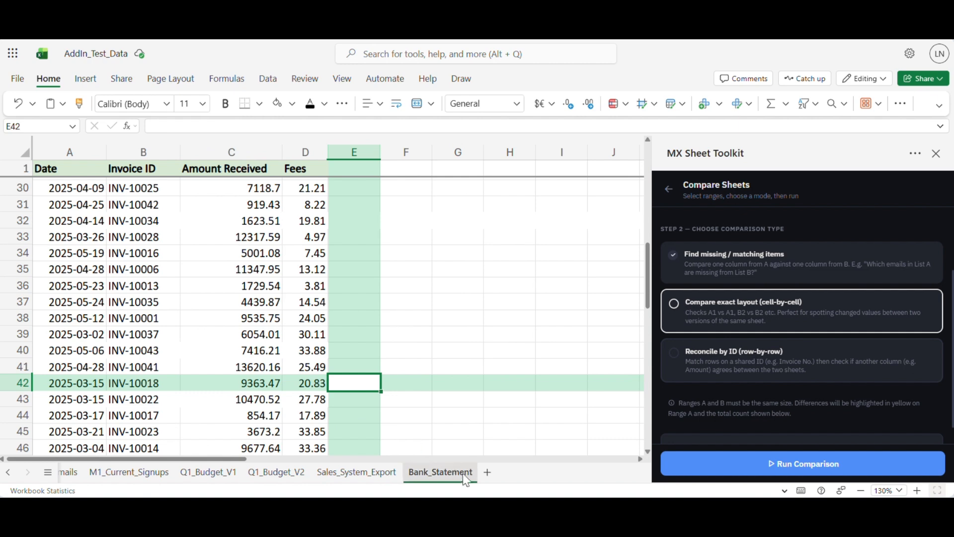
{"action": "left_click", "coordinate": [372, 475]}
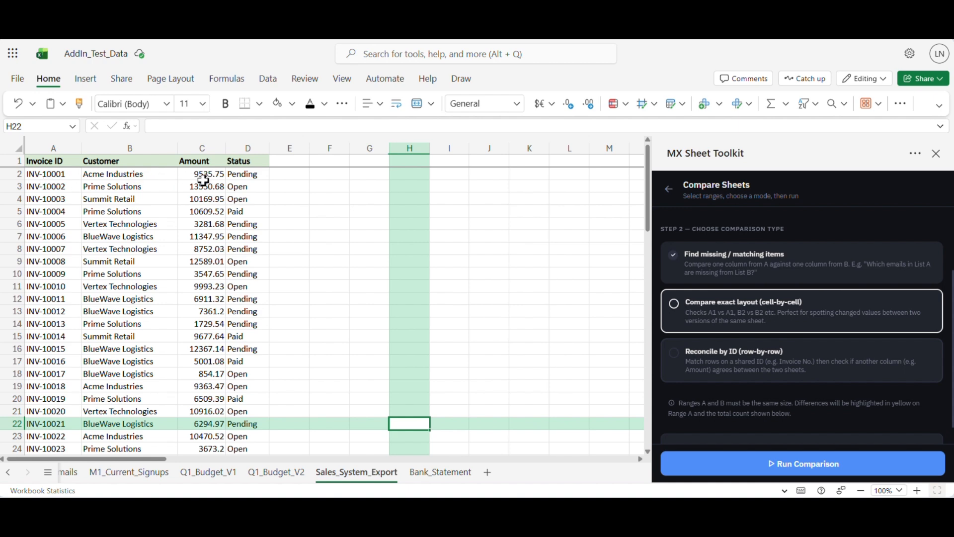
{"action": "left_click", "coordinate": [431, 478]}
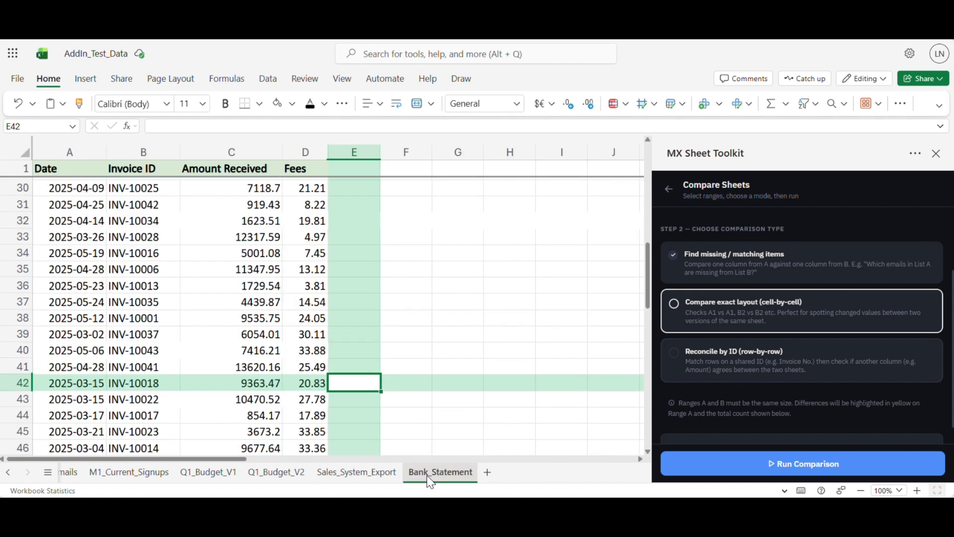
{"action": "left_click", "coordinate": [377, 475]}
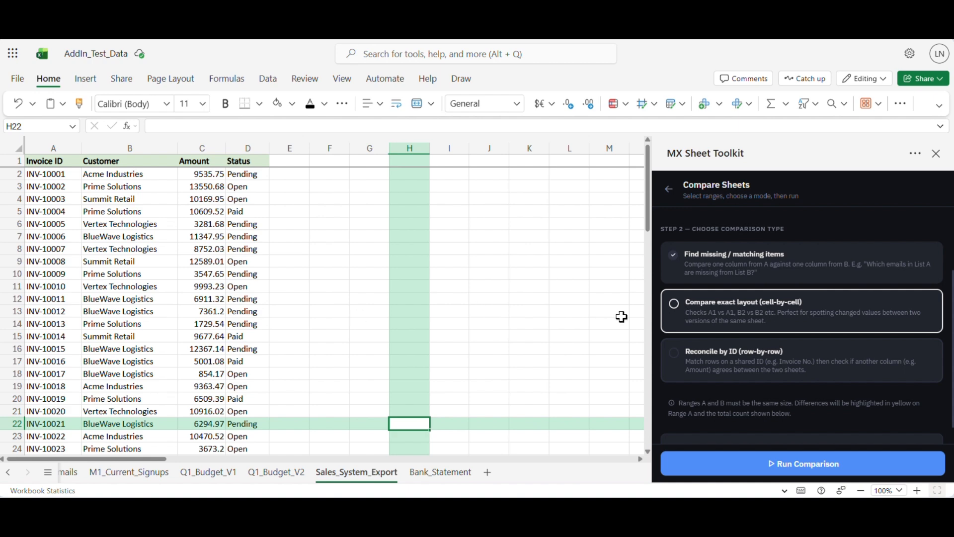
- Capture the whole invoice table Sales_System_Export!A1:D51 as range A of the comparison
{"action": "scroll", "coordinate": [711, 329], "scroll_direction": "up", "scroll_amount": 2}
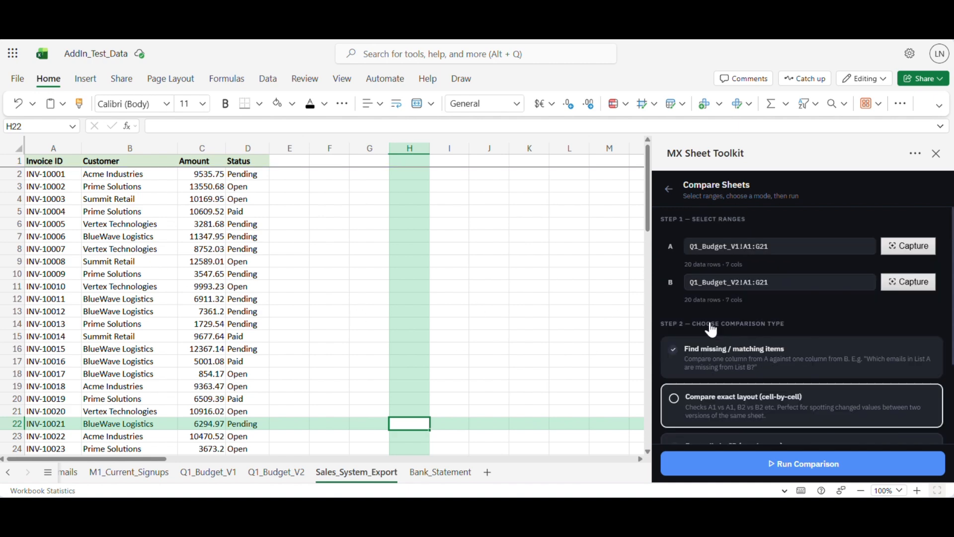
{"action": "left_click", "coordinate": [46, 163]}
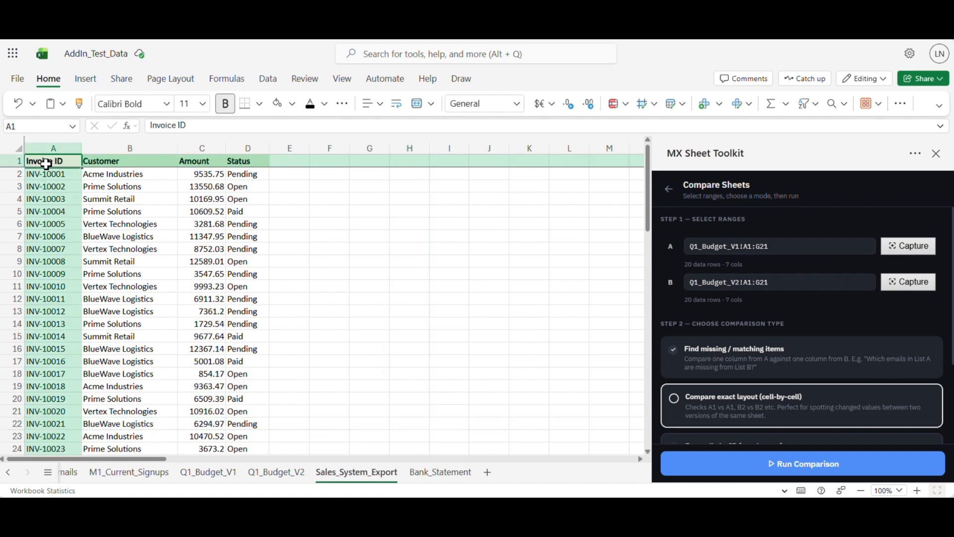
{"action": "key", "text": "ctrl+shift+Right"}
{"action": "key", "text": "ctrl+shift+Down"}
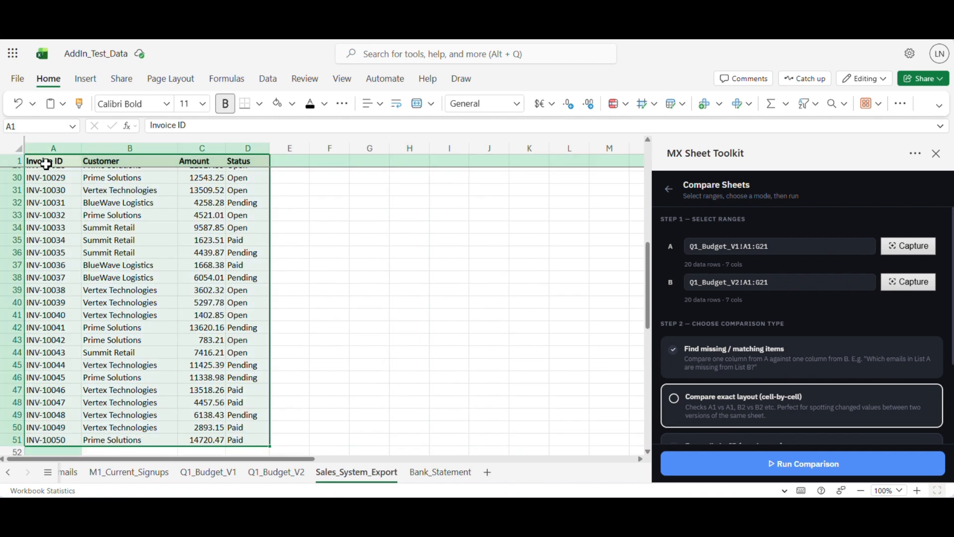
{"action": "left_click", "coordinate": [908, 245]}
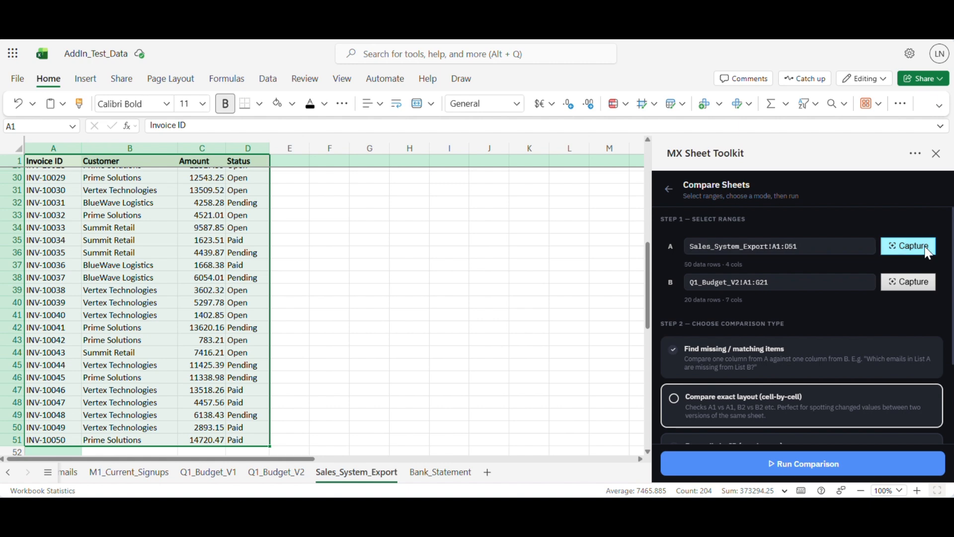
- Capture the whole payments table Bank_Statement!A1:D49 as range B of the comparison
{"action": "left_click", "coordinate": [449, 472]}
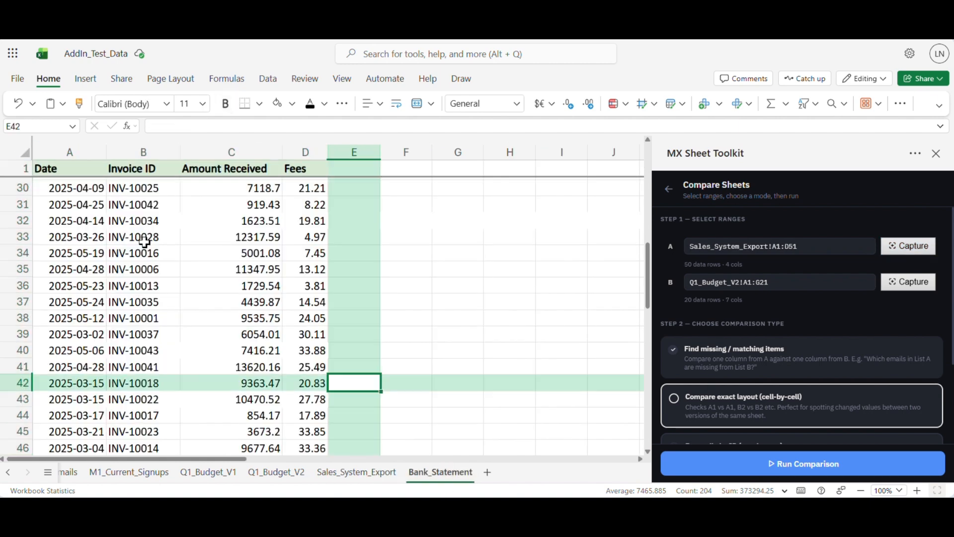
{"action": "left_click", "coordinate": [85, 173]}
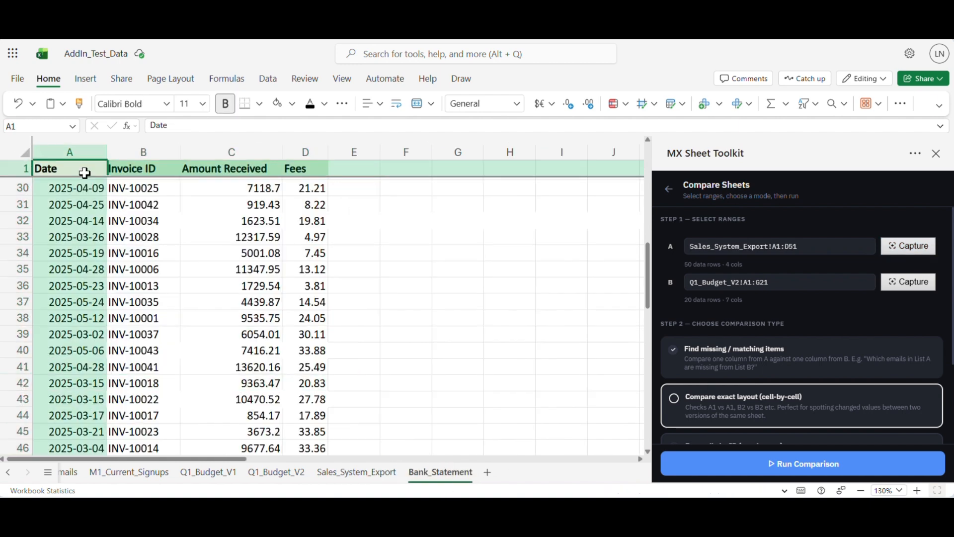
{"action": "key", "text": "ctrl+shift+Right"}
{"action": "key", "text": "ctrl+shift+Down"}
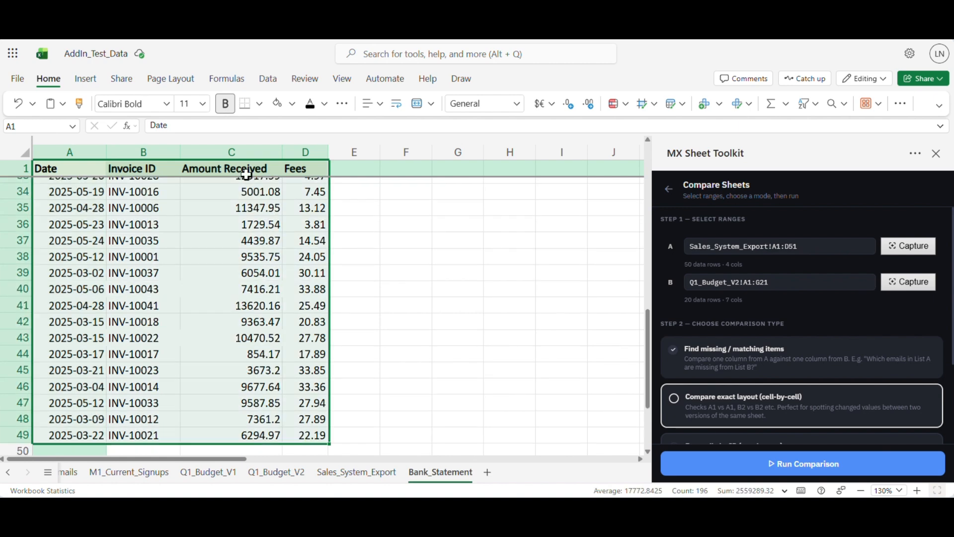
{"action": "left_click", "coordinate": [919, 283]}
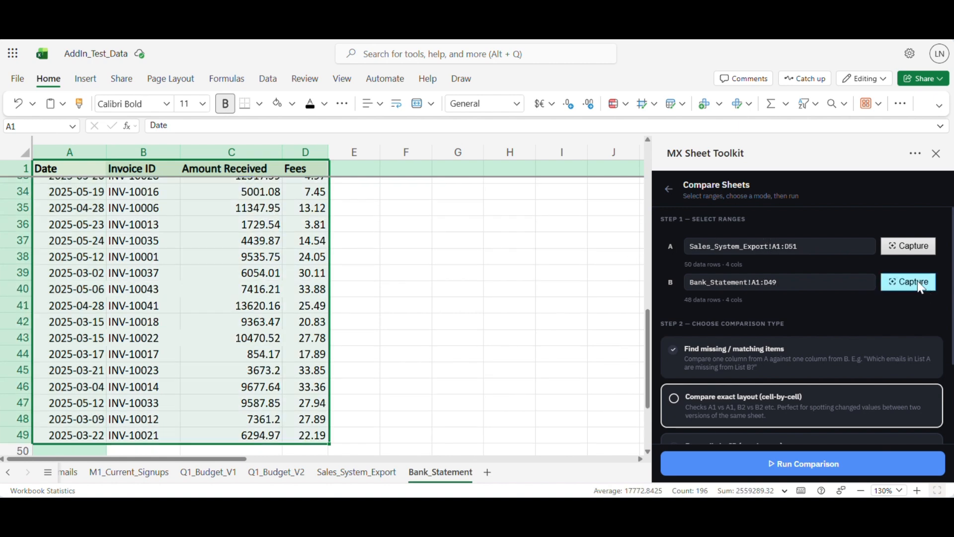
- Choose the Reconcile by ID (row-by-row) comparison, with Invoice ID as the key ID column in both ranges
{"action": "scroll", "coordinate": [781, 297], "scroll_direction": "down", "scroll_amount": 3}
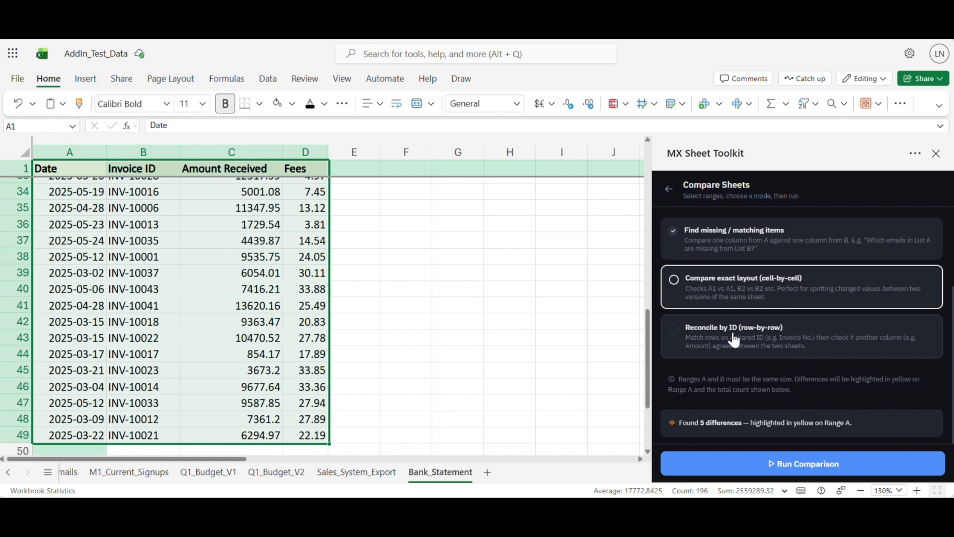
{"action": "left_click", "coordinate": [723, 343]}
{"action": "scroll", "coordinate": [723, 344], "scroll_direction": "down", "scroll_amount": 3}
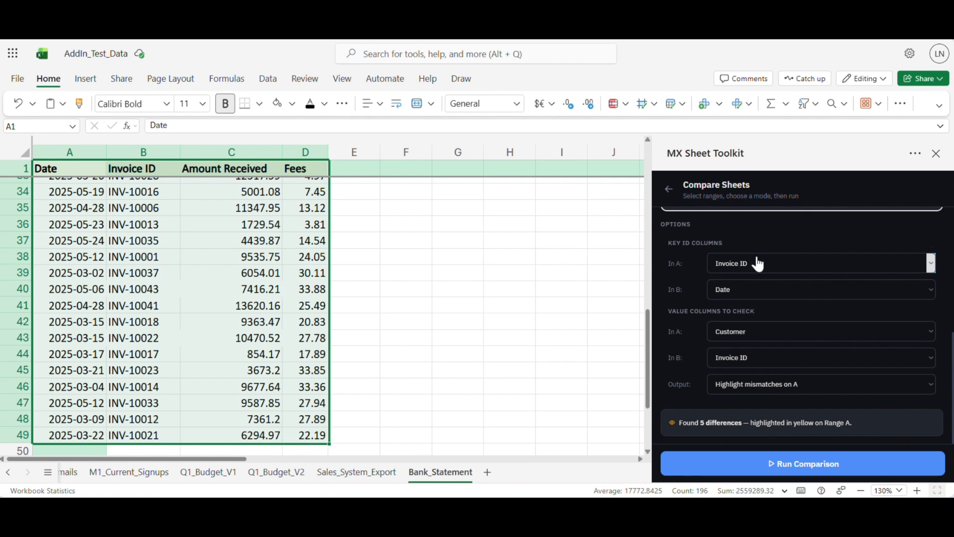
{"action": "left_click", "coordinate": [373, 472]}
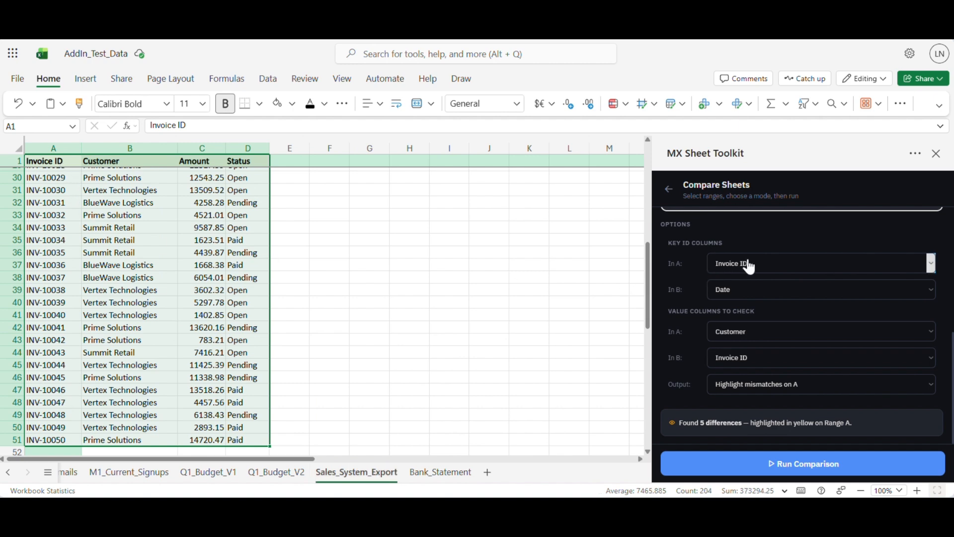
{"action": "left_click", "coordinate": [743, 294]}
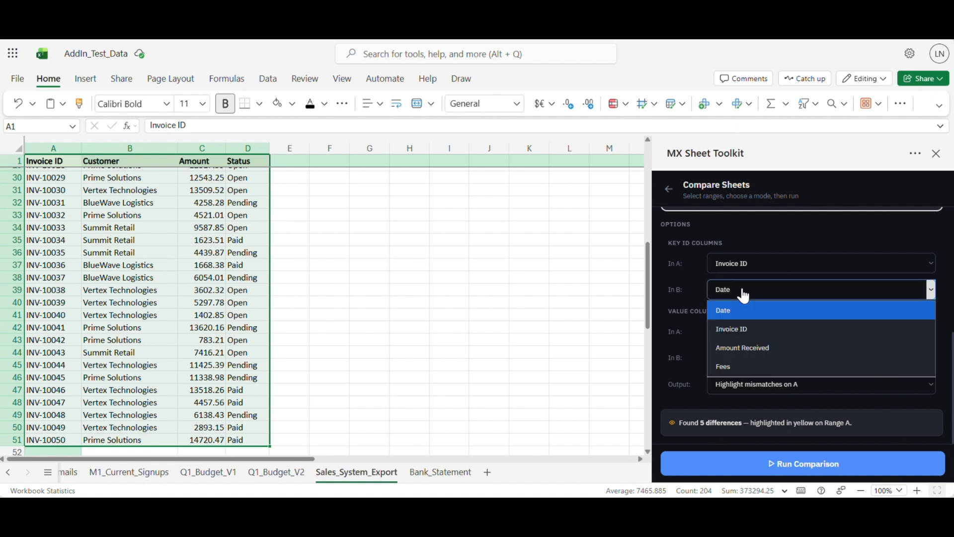
{"action": "left_click", "coordinate": [755, 328]}
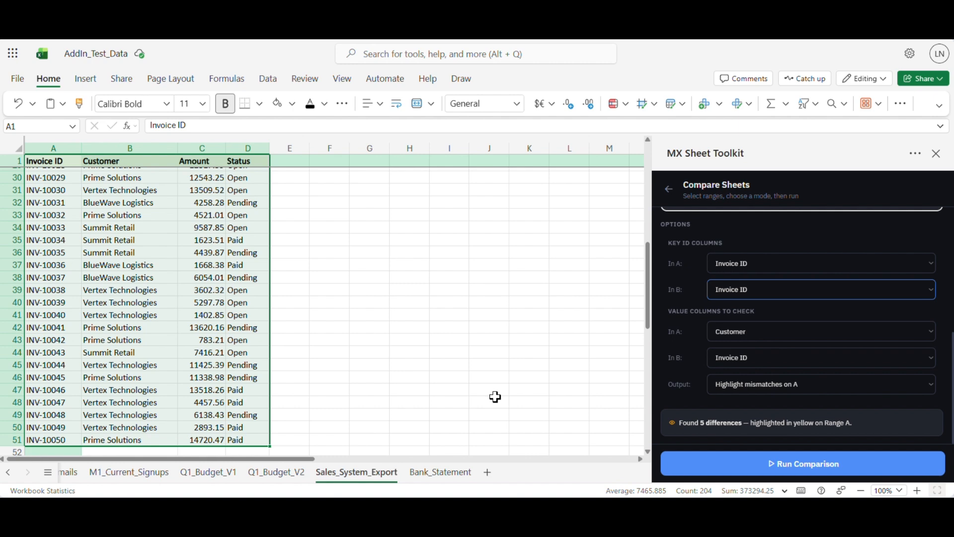
- Check Amount in range A against Amount Received in range B, and run the comparison with output kept as Highlight mismatches on A
{"action": "left_click", "coordinate": [735, 331]}
{"action": "left_click", "coordinate": [746, 389]}
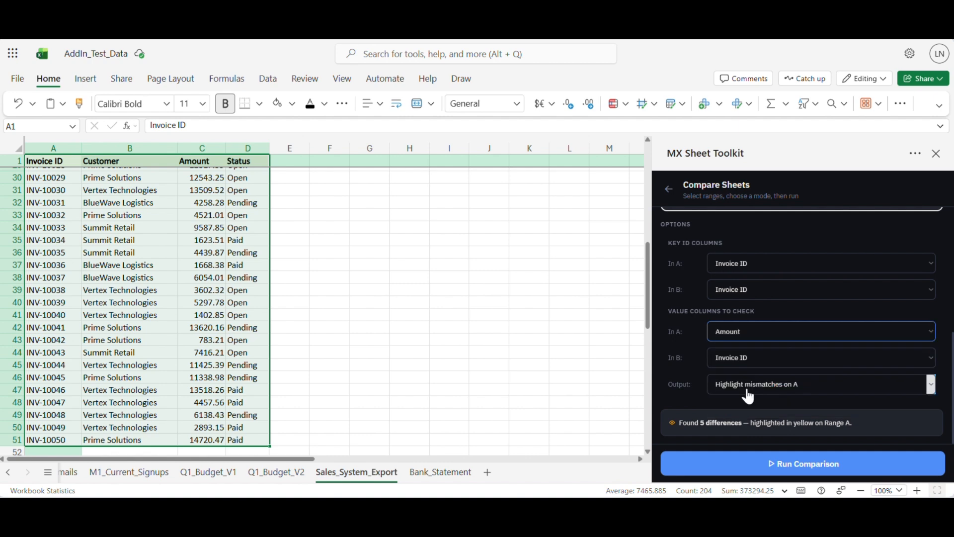
{"action": "left_click", "coordinate": [432, 472]}
{"action": "left_click", "coordinate": [799, 372]}
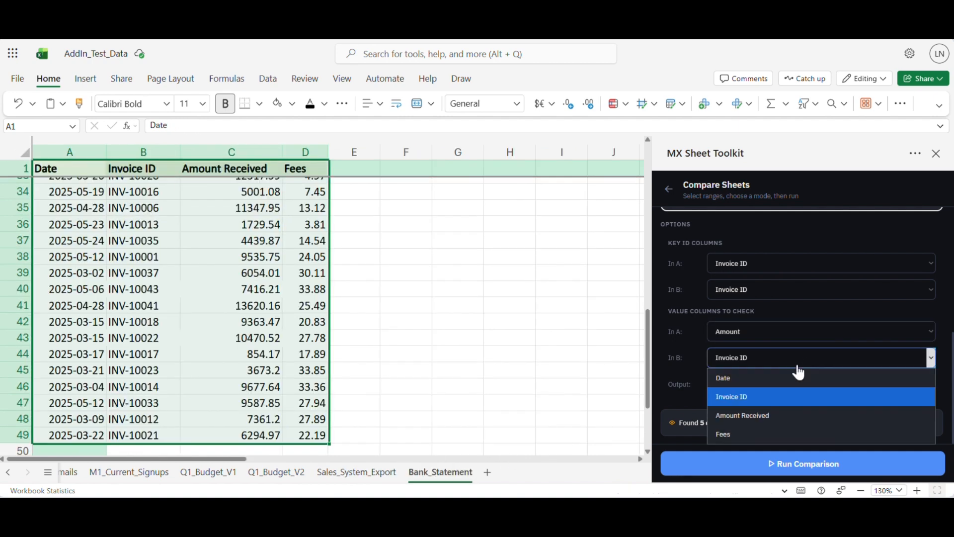
{"action": "left_click", "coordinate": [777, 414]}
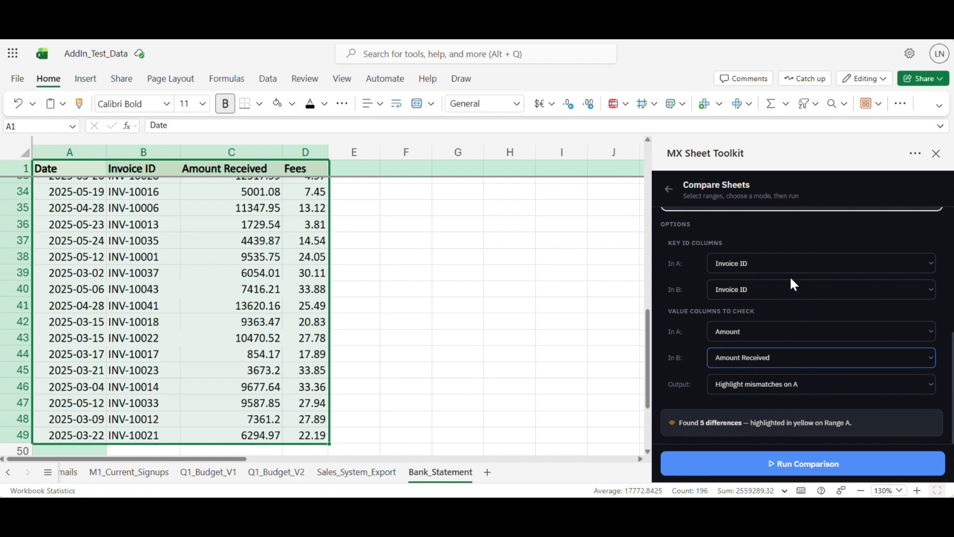
{"action": "left_click", "coordinate": [790, 472]}
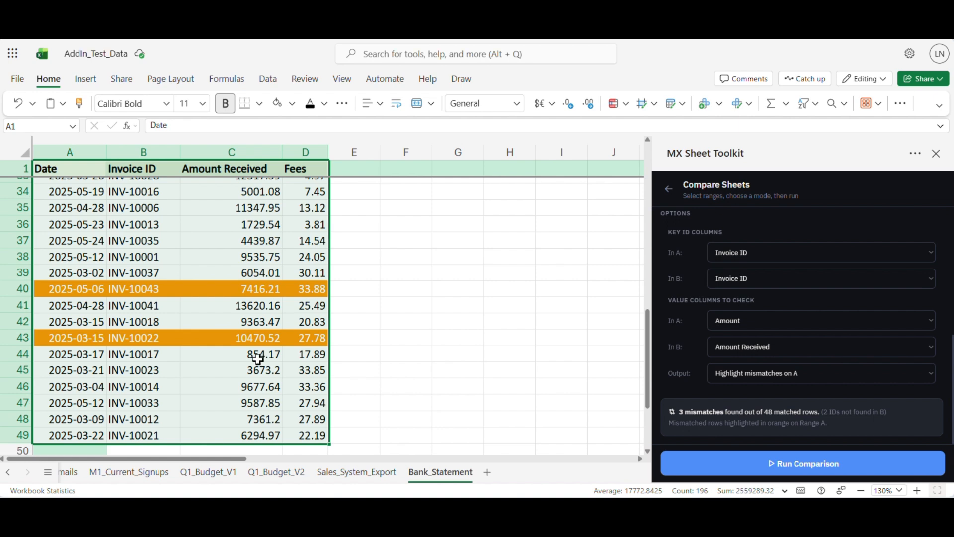
- Check the highlighted mismatch rows in Bank_Statement against the same Invoice IDs and their amounts in Sales_System_Export
{"action": "scroll", "coordinate": [345, 222], "scroll_direction": "up", "scroll_amount": 4}
{"action": "scroll", "coordinate": [346, 224], "scroll_direction": "down", "scroll_amount": 3}
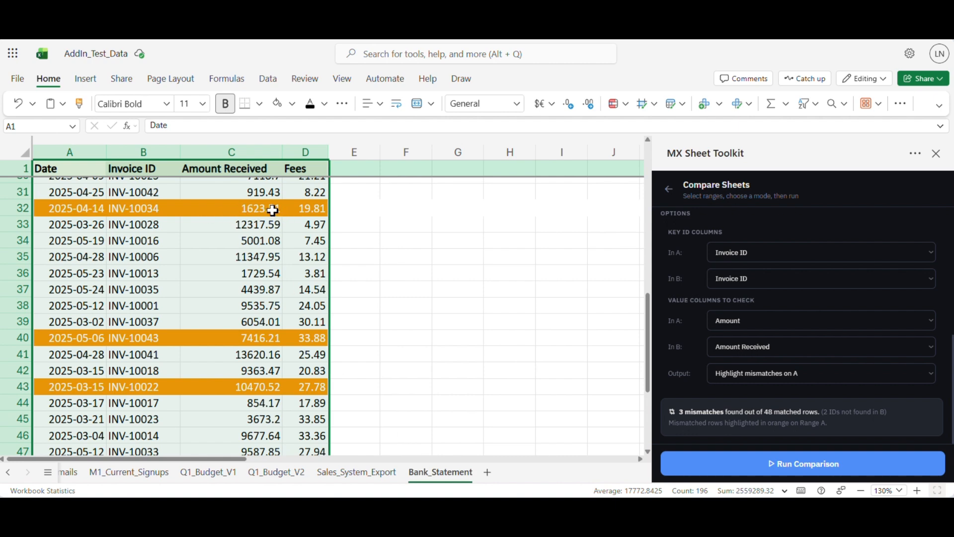
{"action": "left_click", "coordinate": [349, 472]}
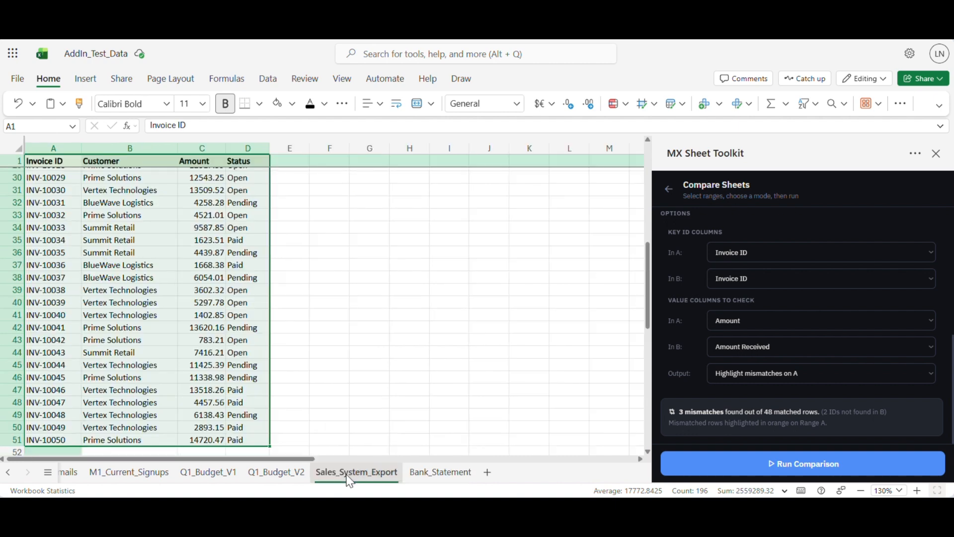
{"action": "scroll", "coordinate": [79, 282], "scroll_direction": "down", "scroll_amount": 3}
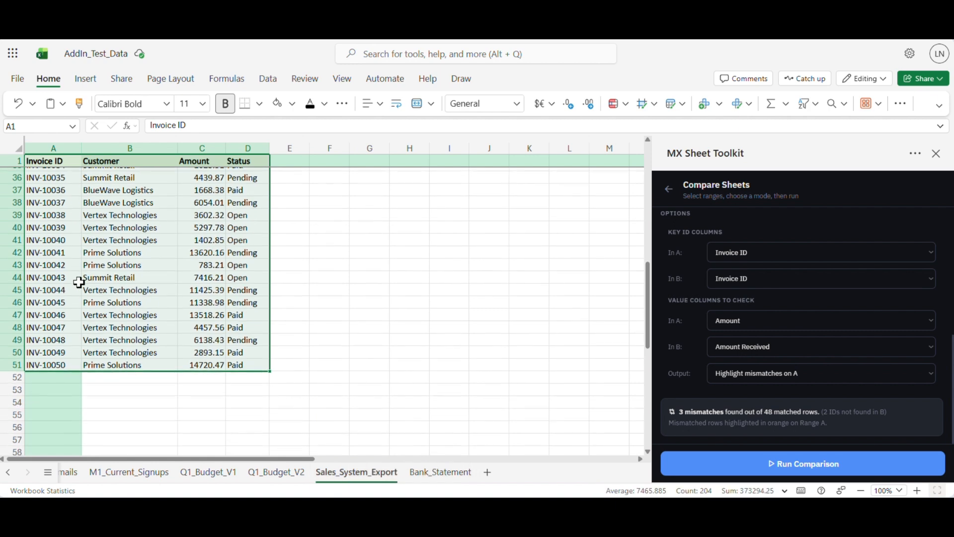
{"action": "scroll", "coordinate": [79, 283], "scroll_direction": "up", "scroll_amount": 3}
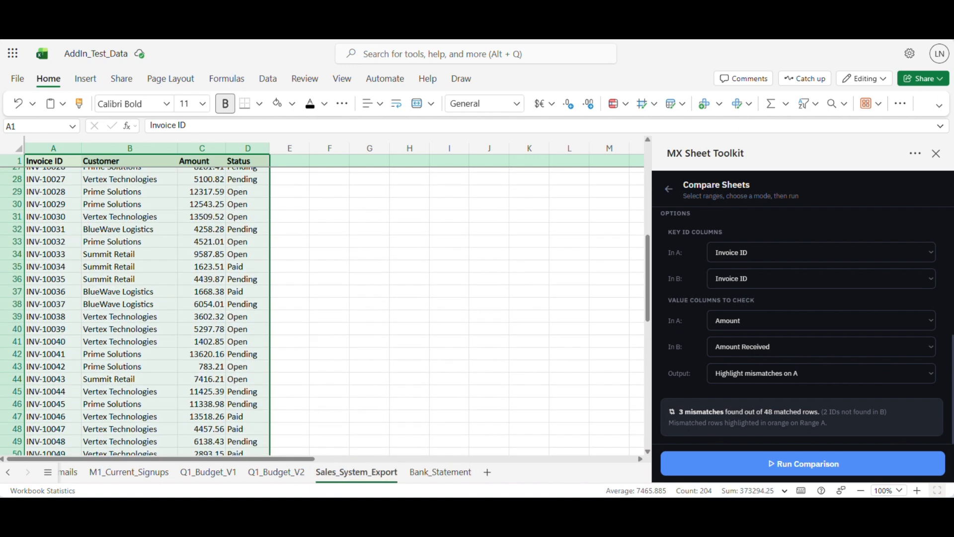
{"action": "left_click", "coordinate": [445, 472]}
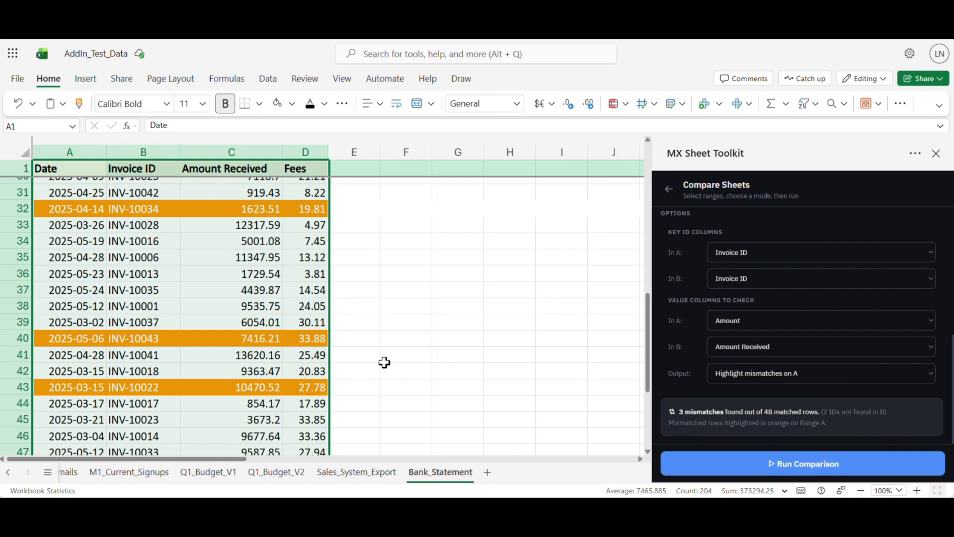
{"action": "scroll", "coordinate": [384, 362], "scroll_direction": "down", "scroll_amount": 1}
{"action": "scroll", "coordinate": [384, 363], "scroll_direction": "up", "scroll_amount": 1}
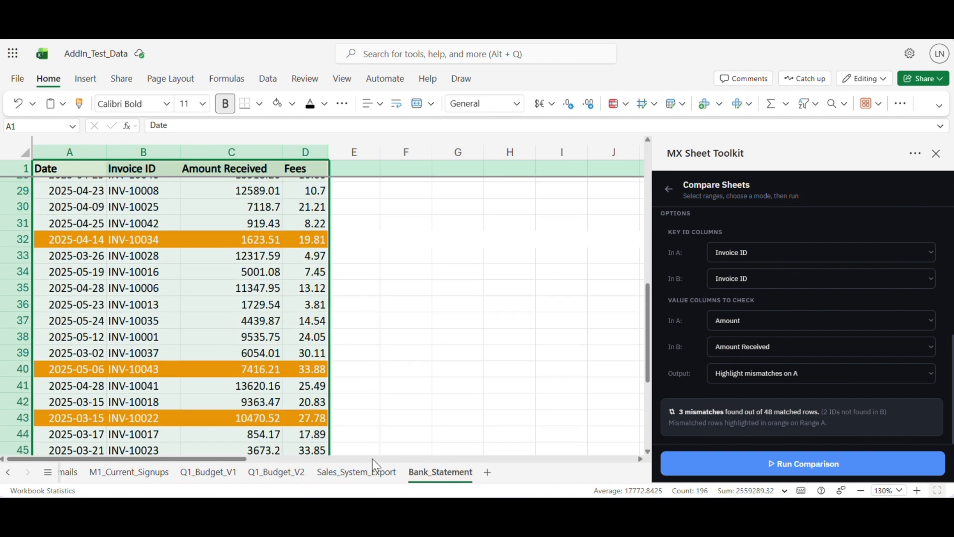
{"action": "left_click", "coordinate": [374, 473]}
{"action": "scroll", "coordinate": [237, 309], "scroll_direction": "down", "scroll_amount": 8}
{"action": "scroll", "coordinate": [238, 310], "scroll_direction": "down", "scroll_amount": 2}
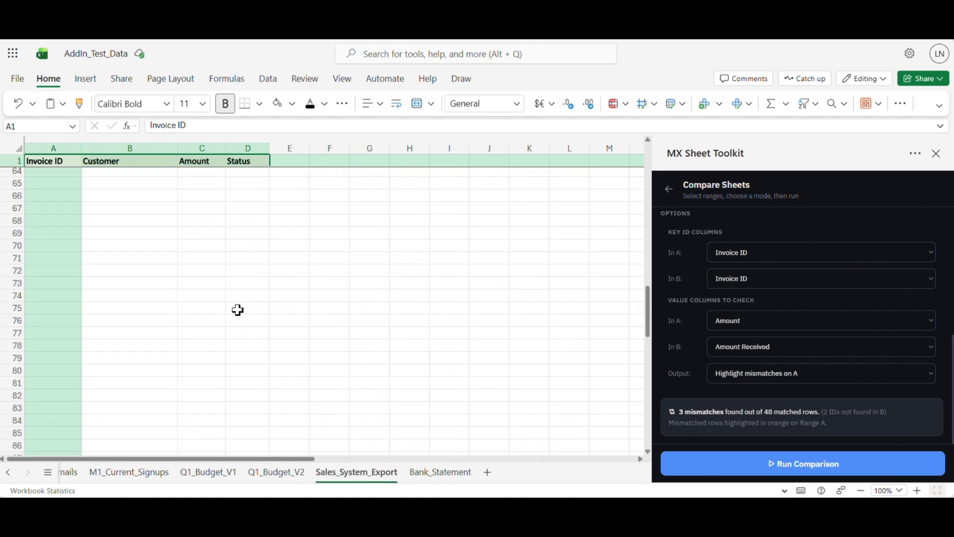
{"action": "scroll", "coordinate": [238, 309], "scroll_direction": "up", "scroll_amount": 10}
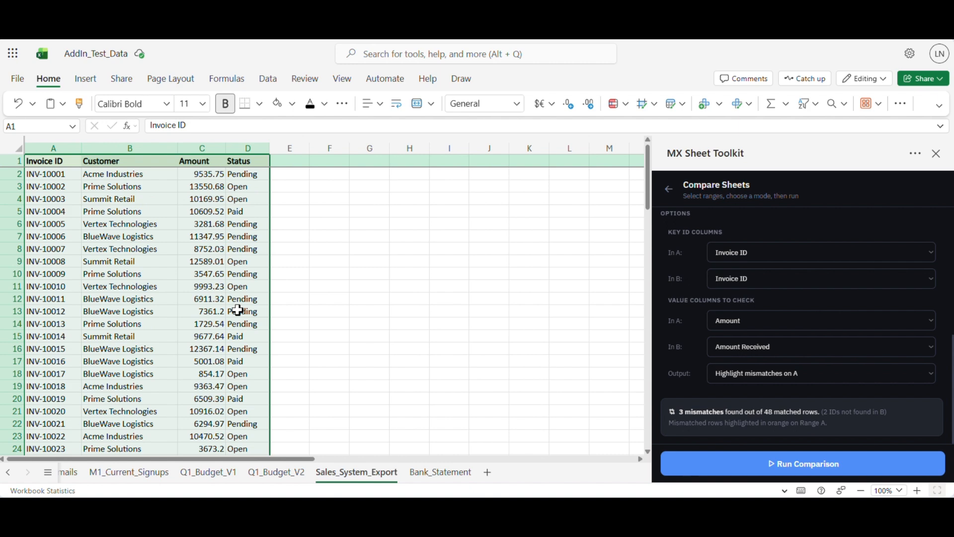
{"action": "left_click", "coordinate": [431, 481]}
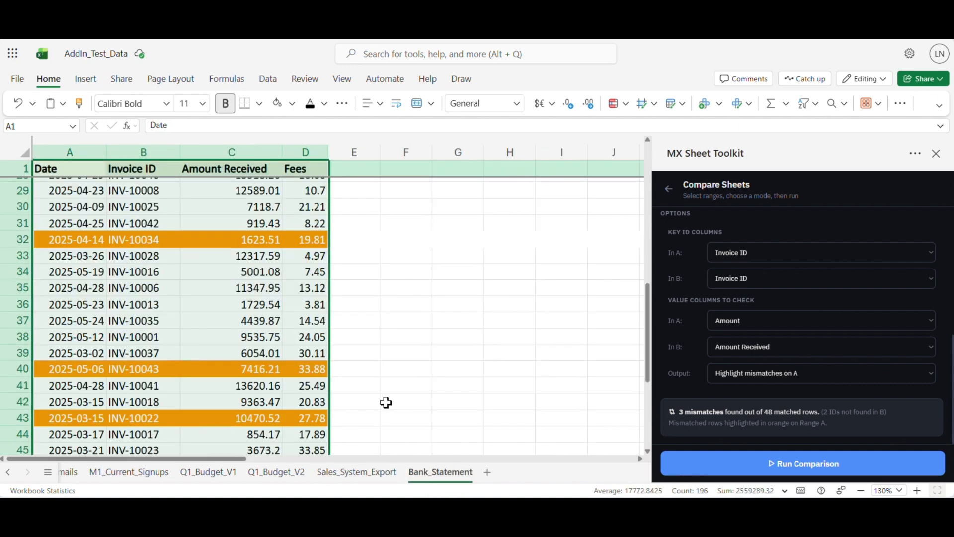